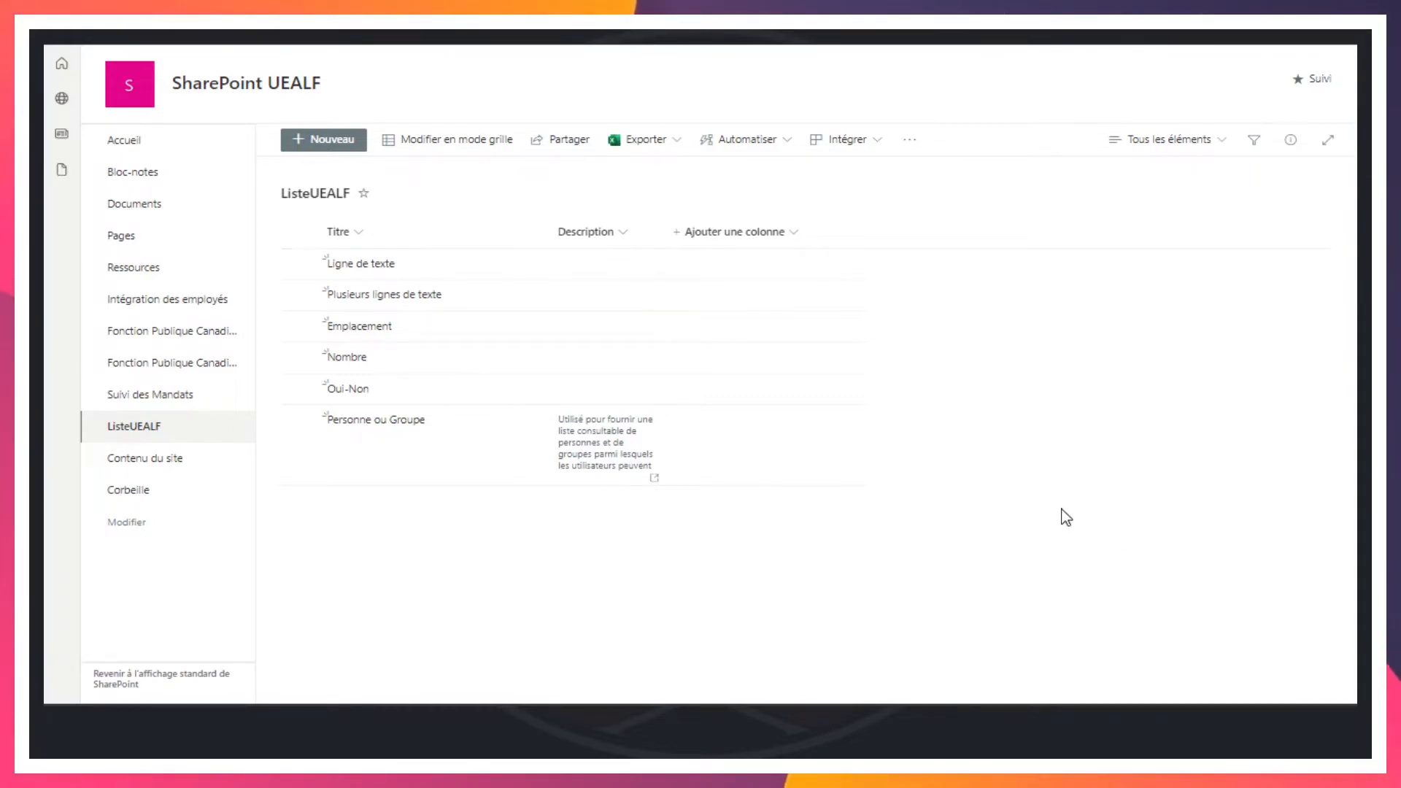
Add a Date et heure column named DateHeure to the ListeUEALF list, without including the time
{"action": "left_click", "coordinate": [800, 240]}
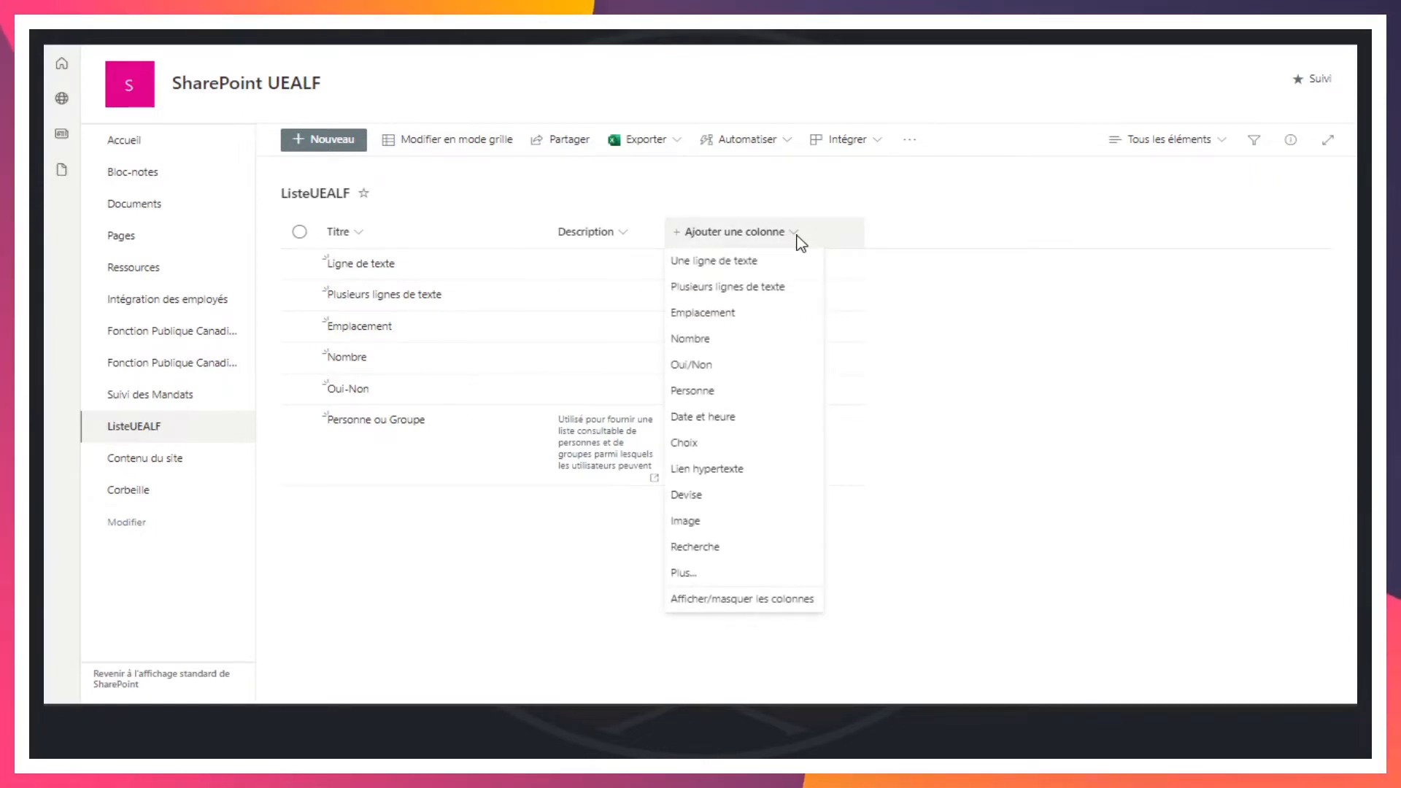
{"action": "left_click", "coordinate": [731, 421]}
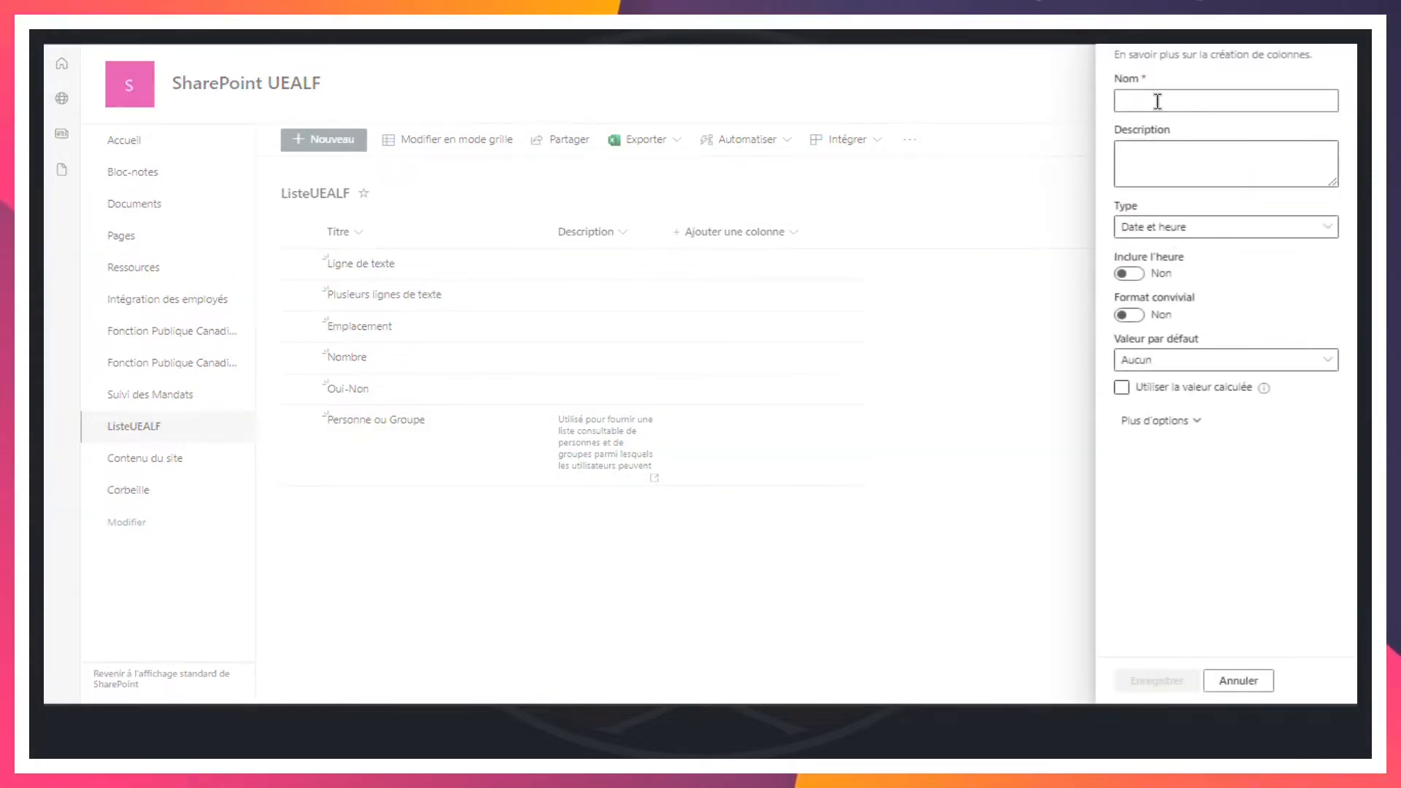
{"action": "type", "text": "DateHeure"}
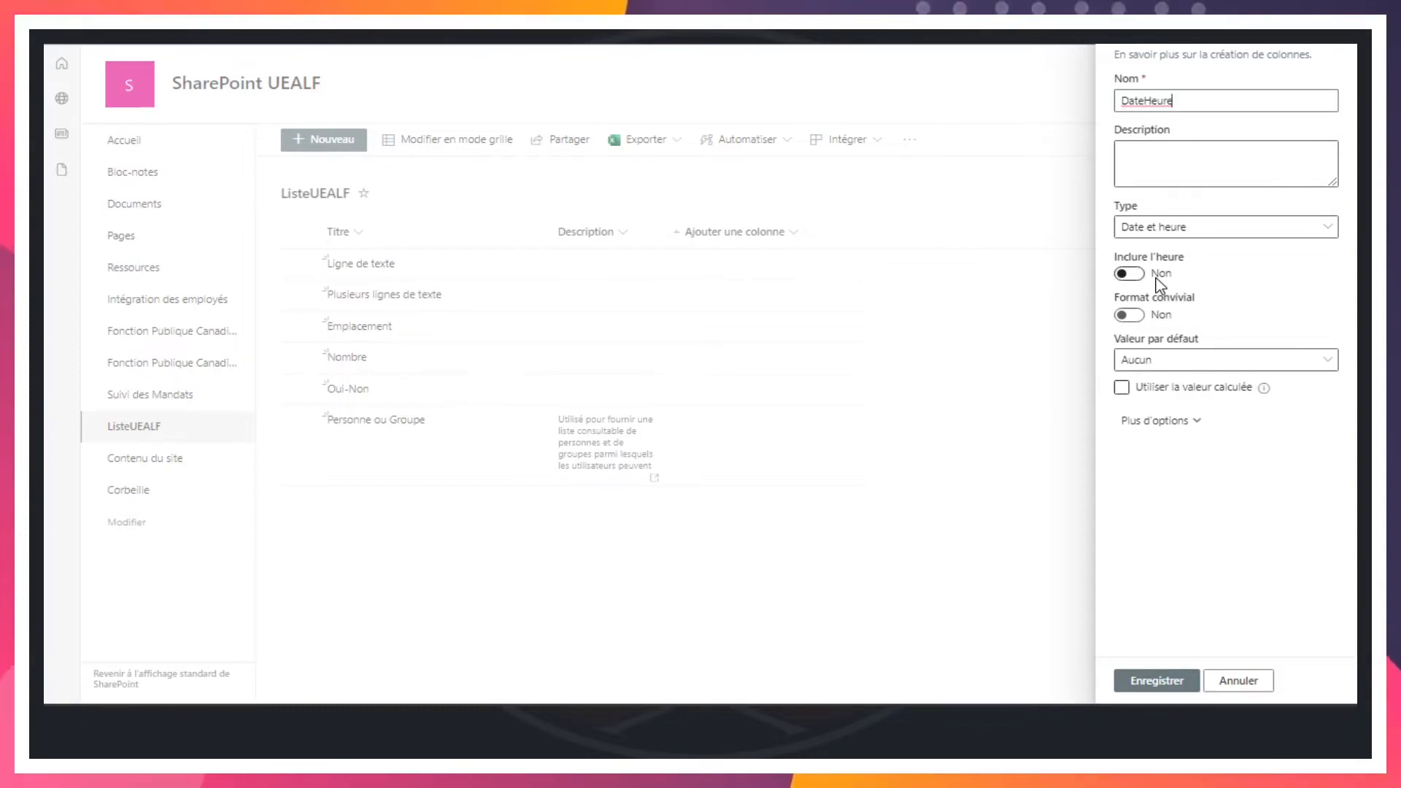
{"action": "left_click", "coordinate": [1173, 688]}
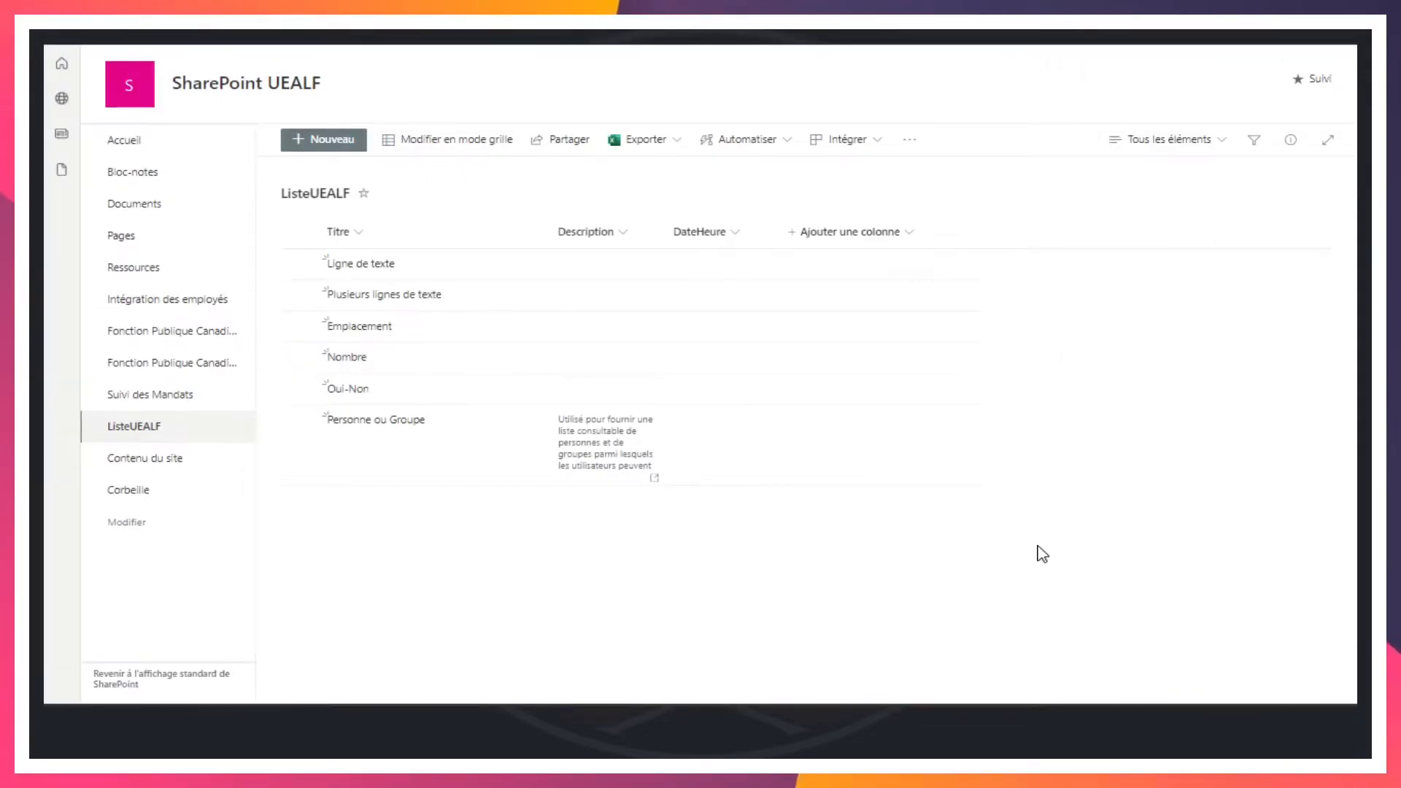
Create a list item titled "Date & Heure" and try to save it with the DateHeure value 2022-02-06
{"action": "left_click", "coordinate": [325, 144]}
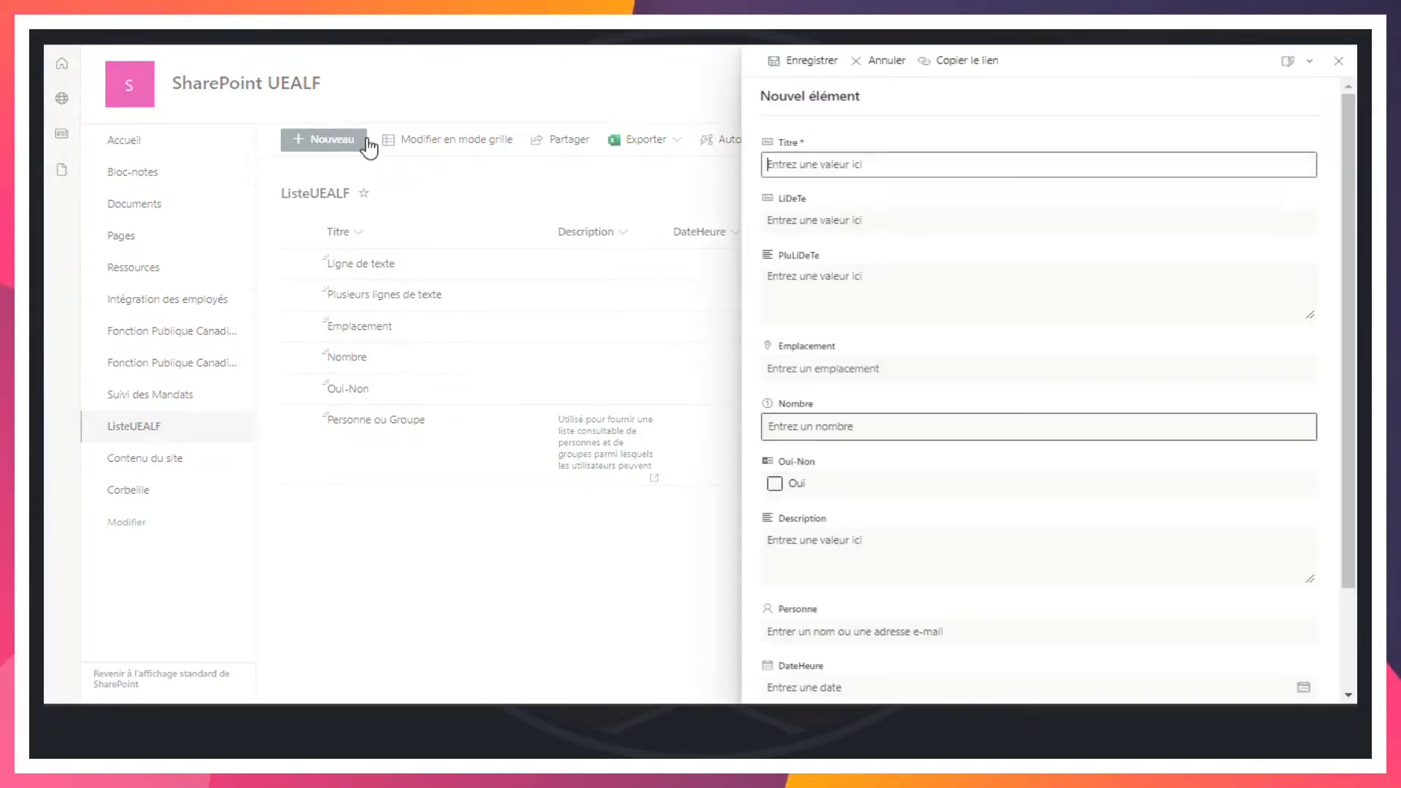
{"action": "type", "text": "Date & Heure"}
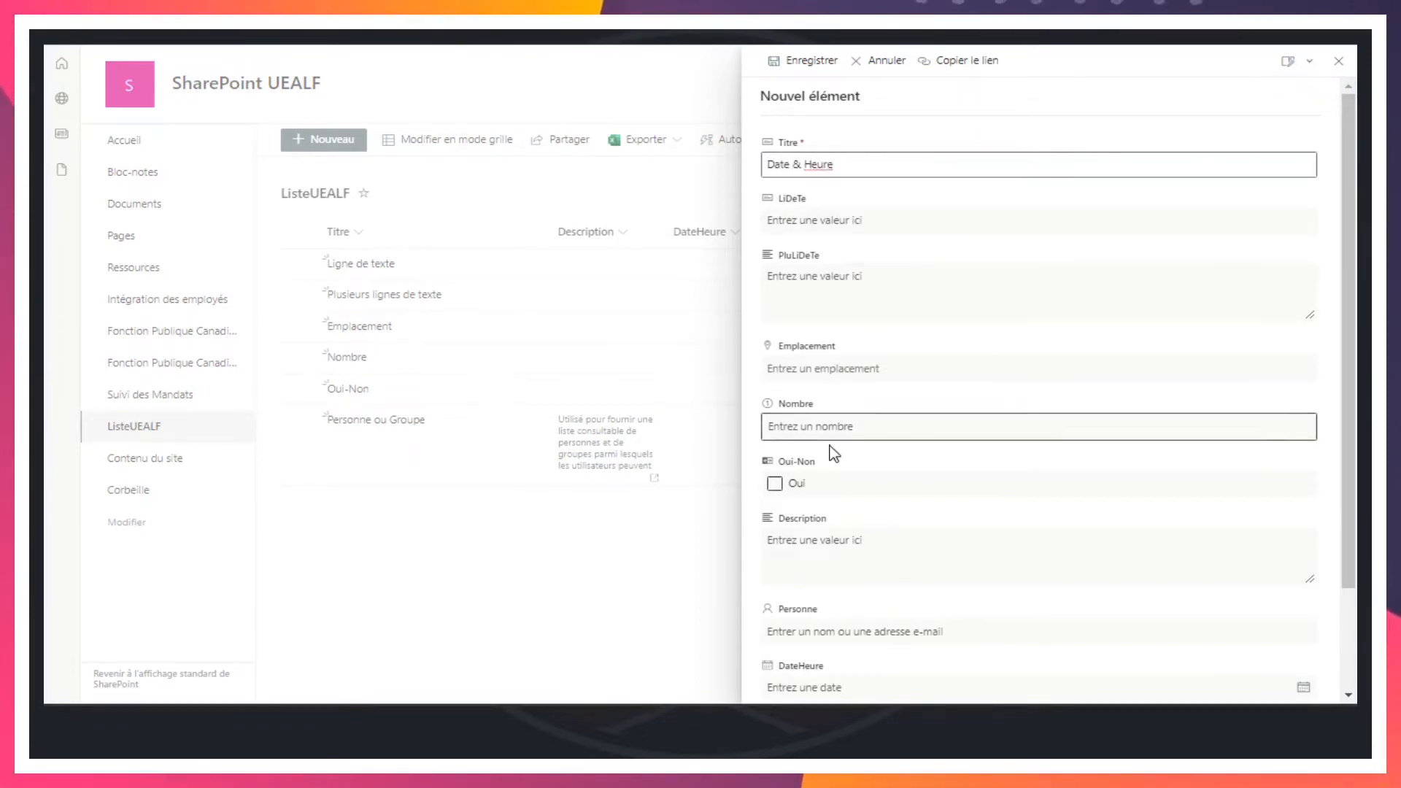
{"action": "scroll", "coordinate": [834, 451], "scroll_direction": "down", "scroll_amount": 3}
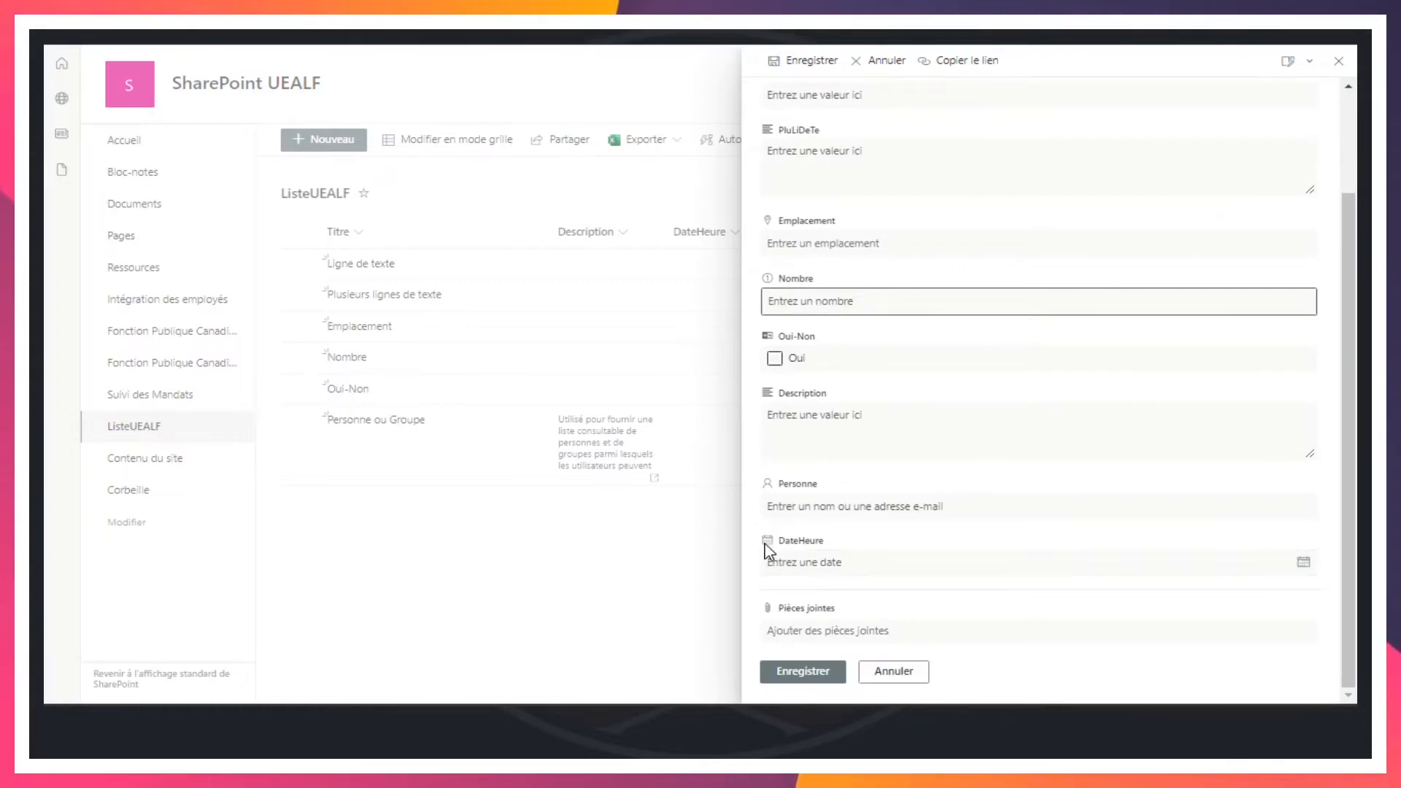
{"action": "left_click", "coordinate": [812, 563]}
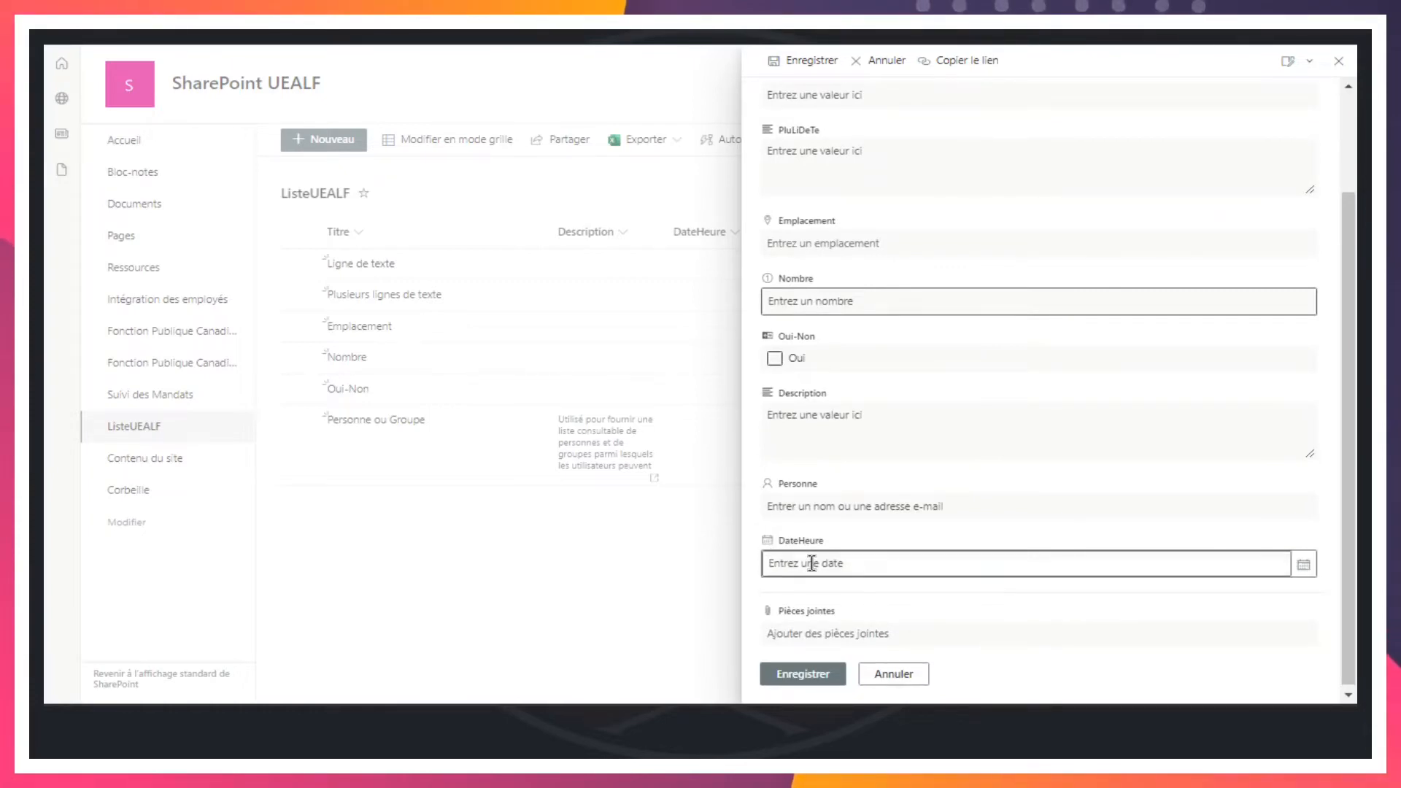
{"action": "type", "text": "2022"}
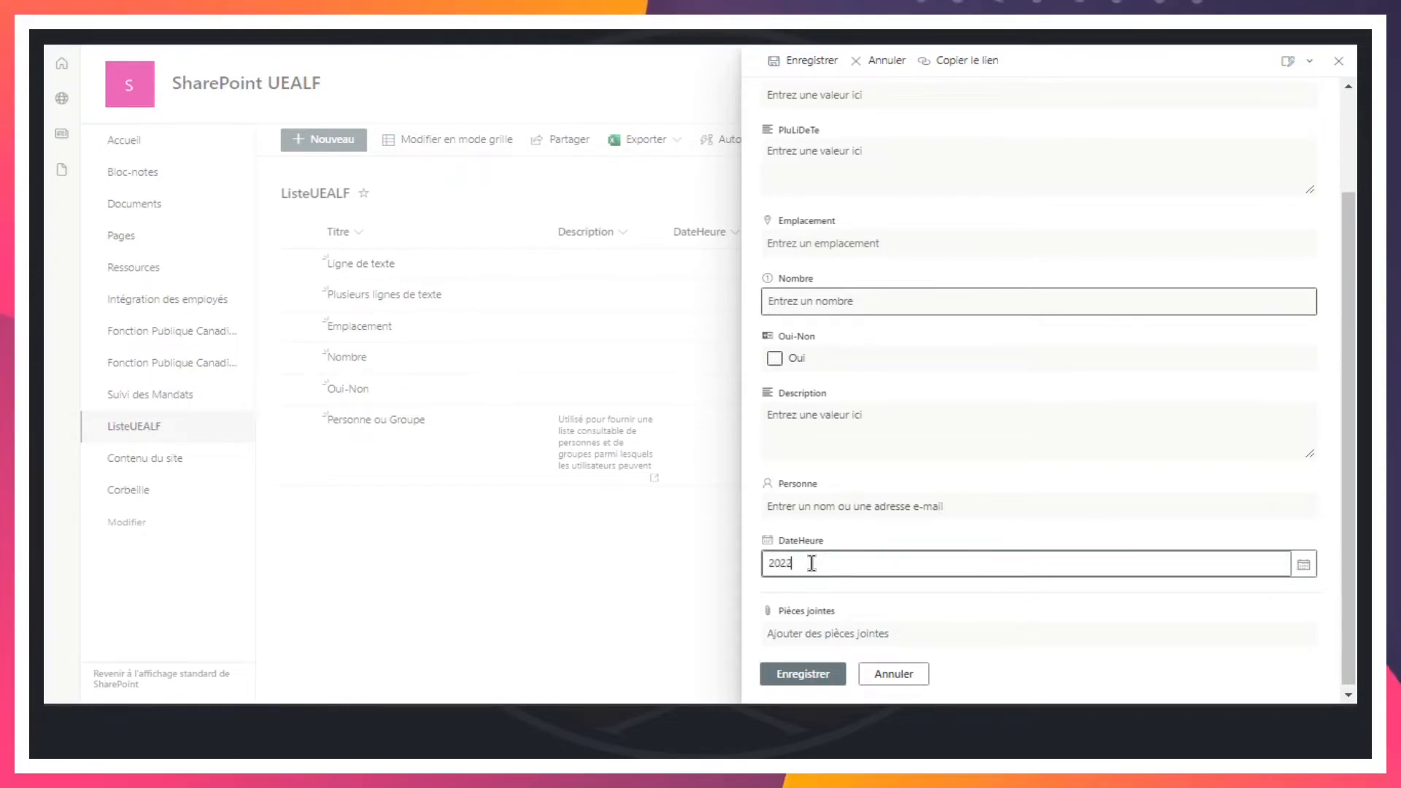
{"action": "type", "text": "-0"}
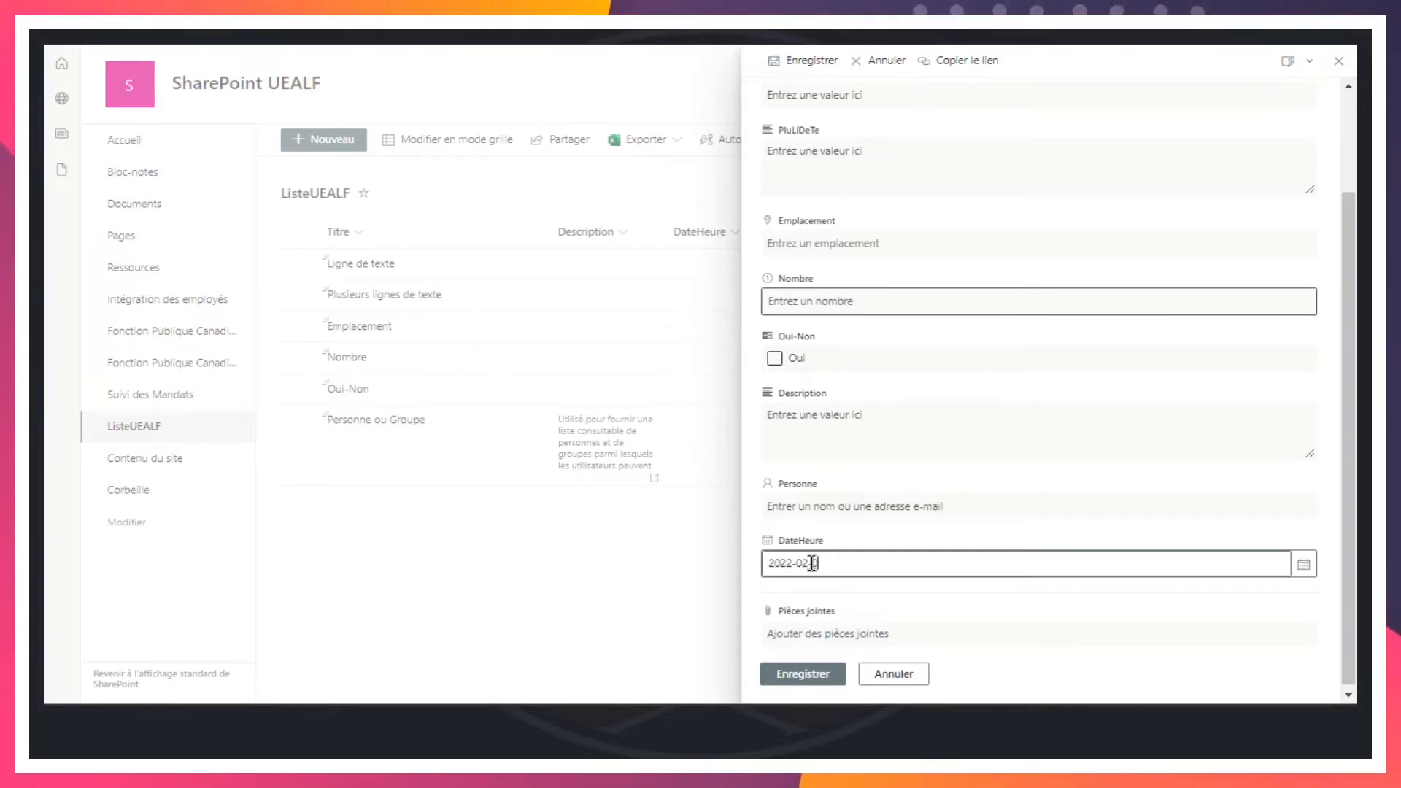
{"action": "type", "text": "2-06"}
{"action": "left_click", "coordinate": [806, 672]}
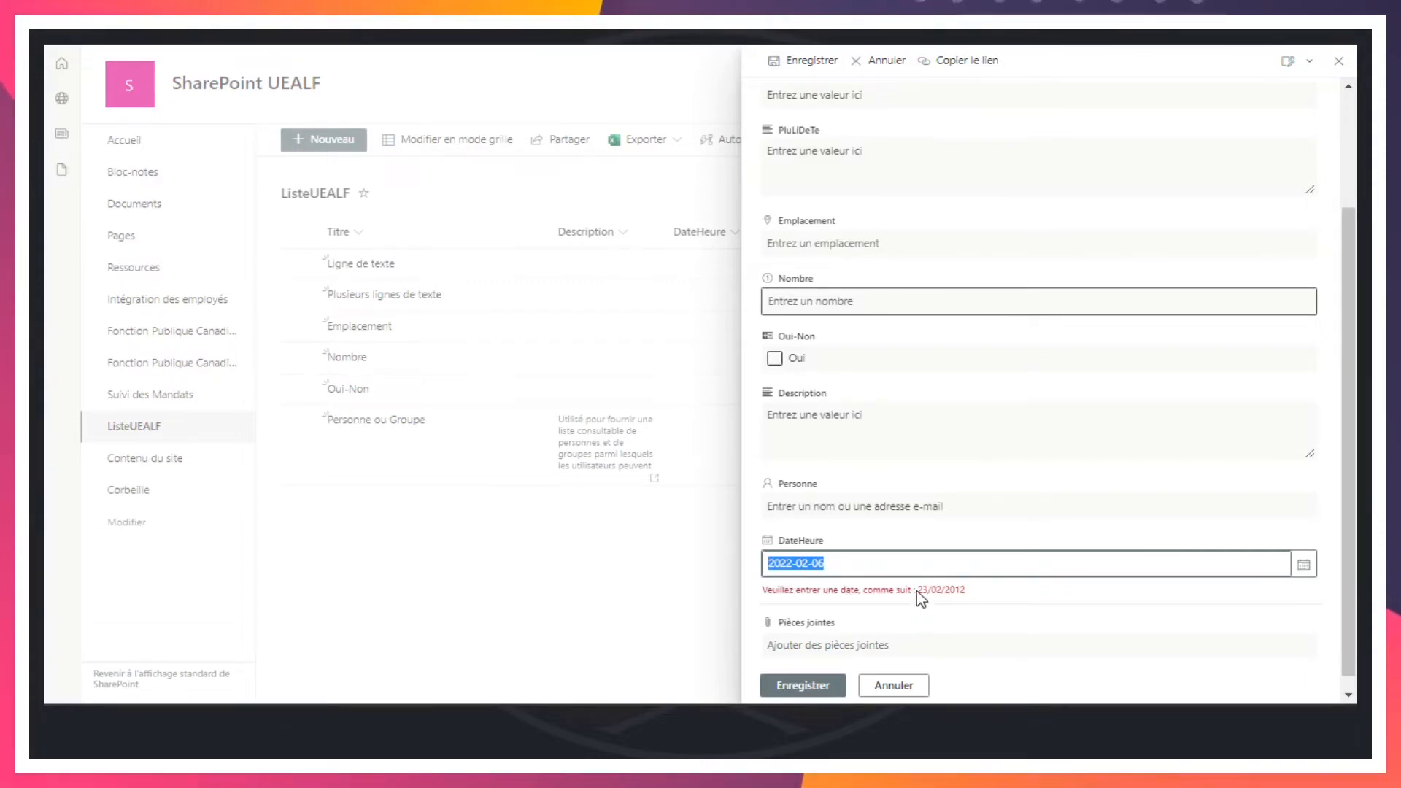
Replace the new item's DateHeure value with 06-02-2022 and save the item
{"action": "left_click", "coordinate": [1000, 600]}
{"action": "left_click", "coordinate": [839, 560]}
{"action": "left_click", "coordinate": [840, 559]}
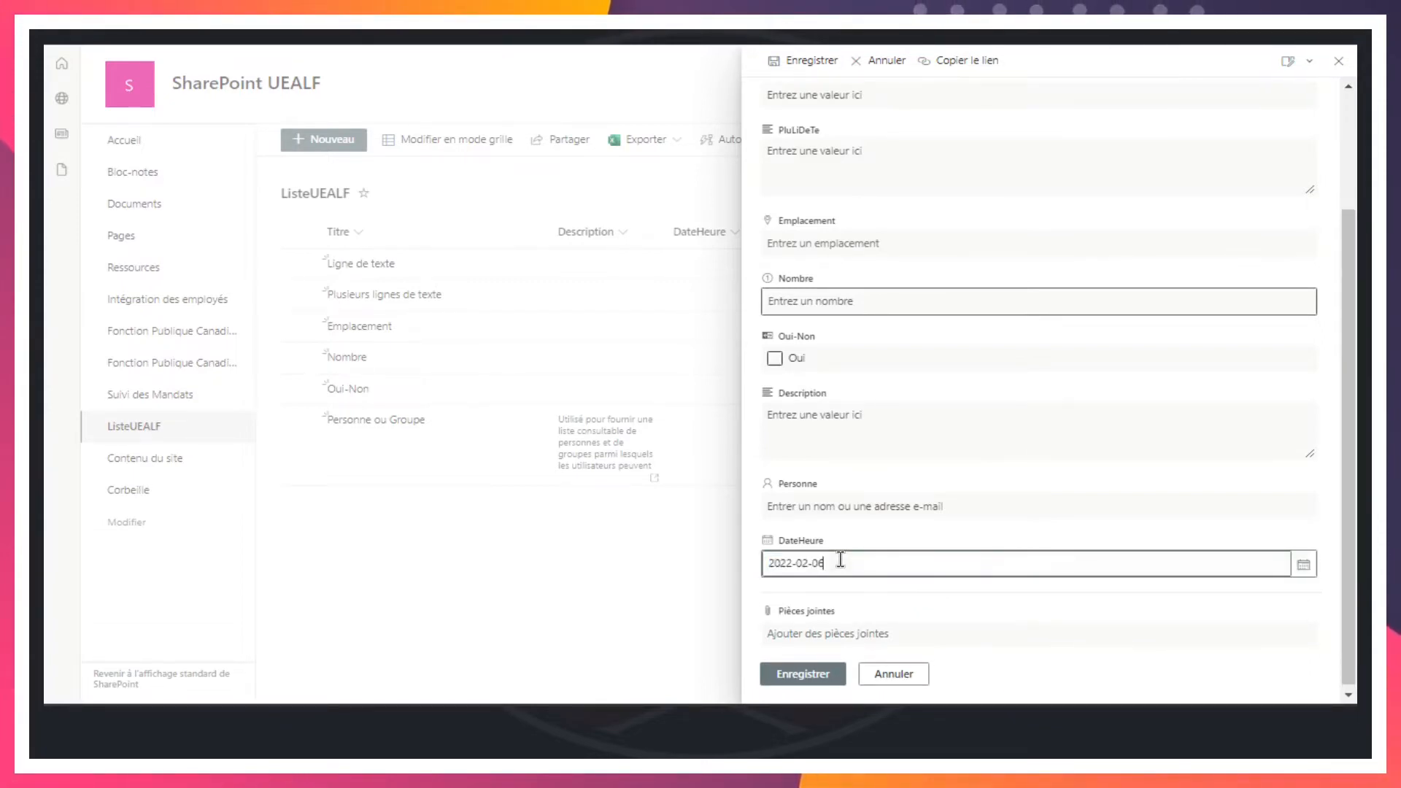
{"action": "key", "text": "ctrl+a"}
{"action": "type", "text": "06-02-"}
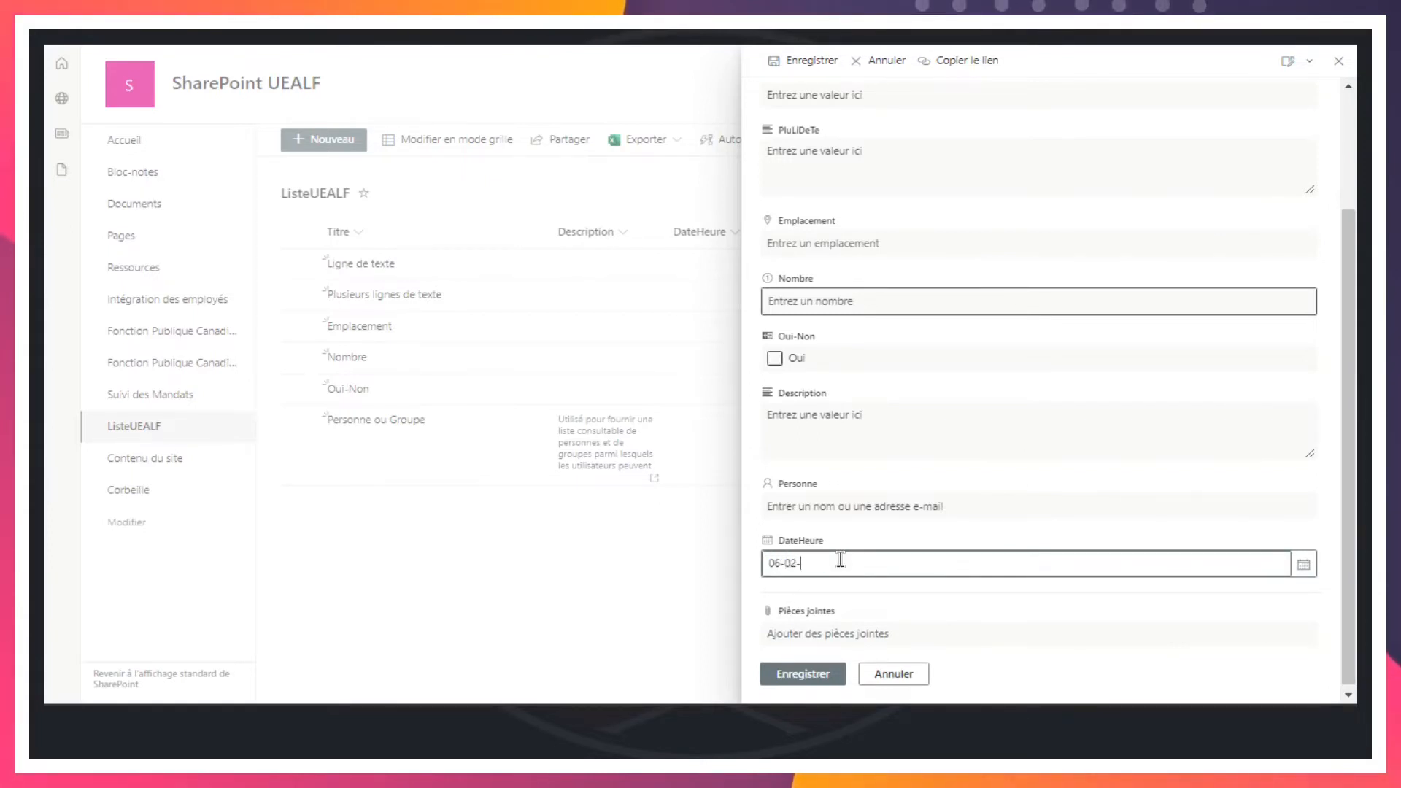
{"action": "type", "text": "2022"}
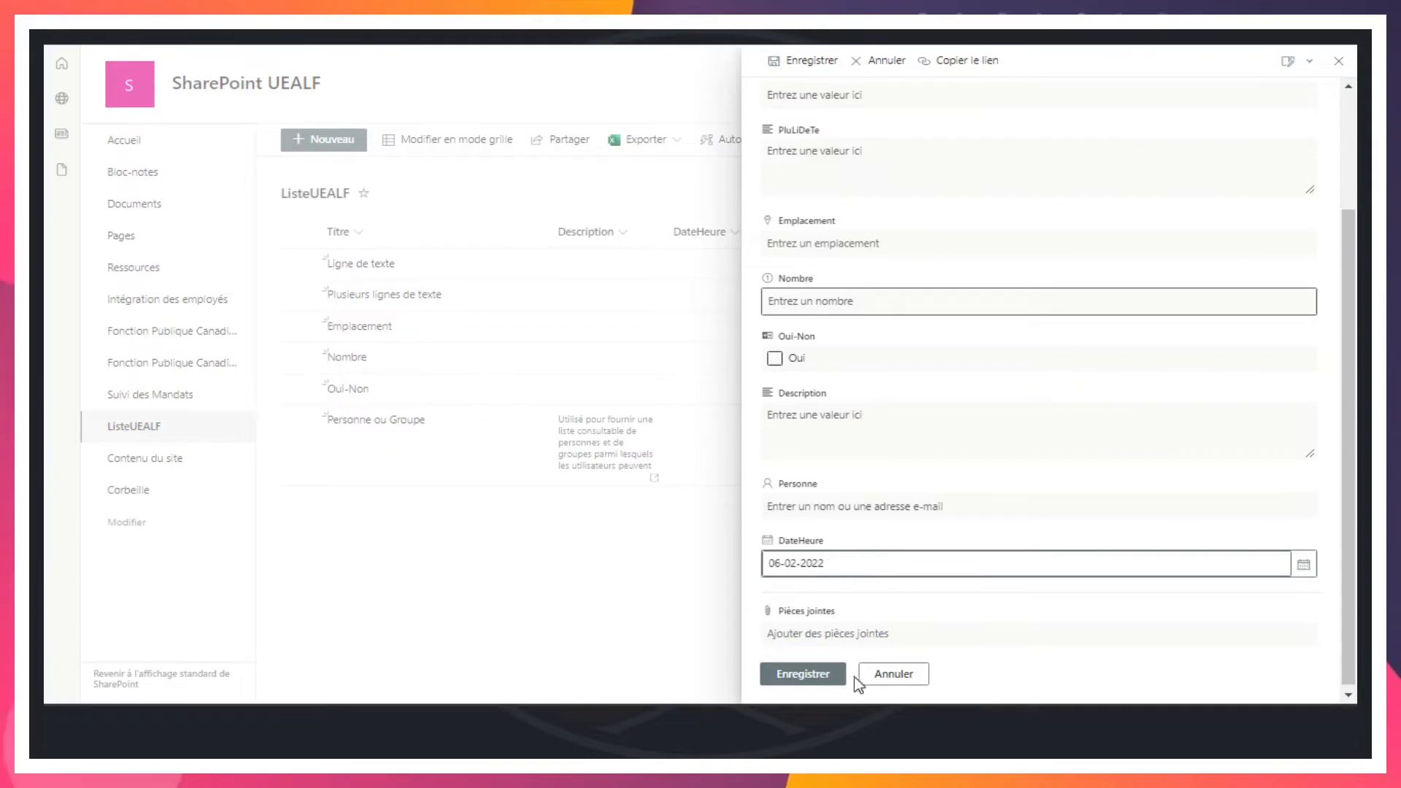
{"action": "left_click", "coordinate": [819, 675]}
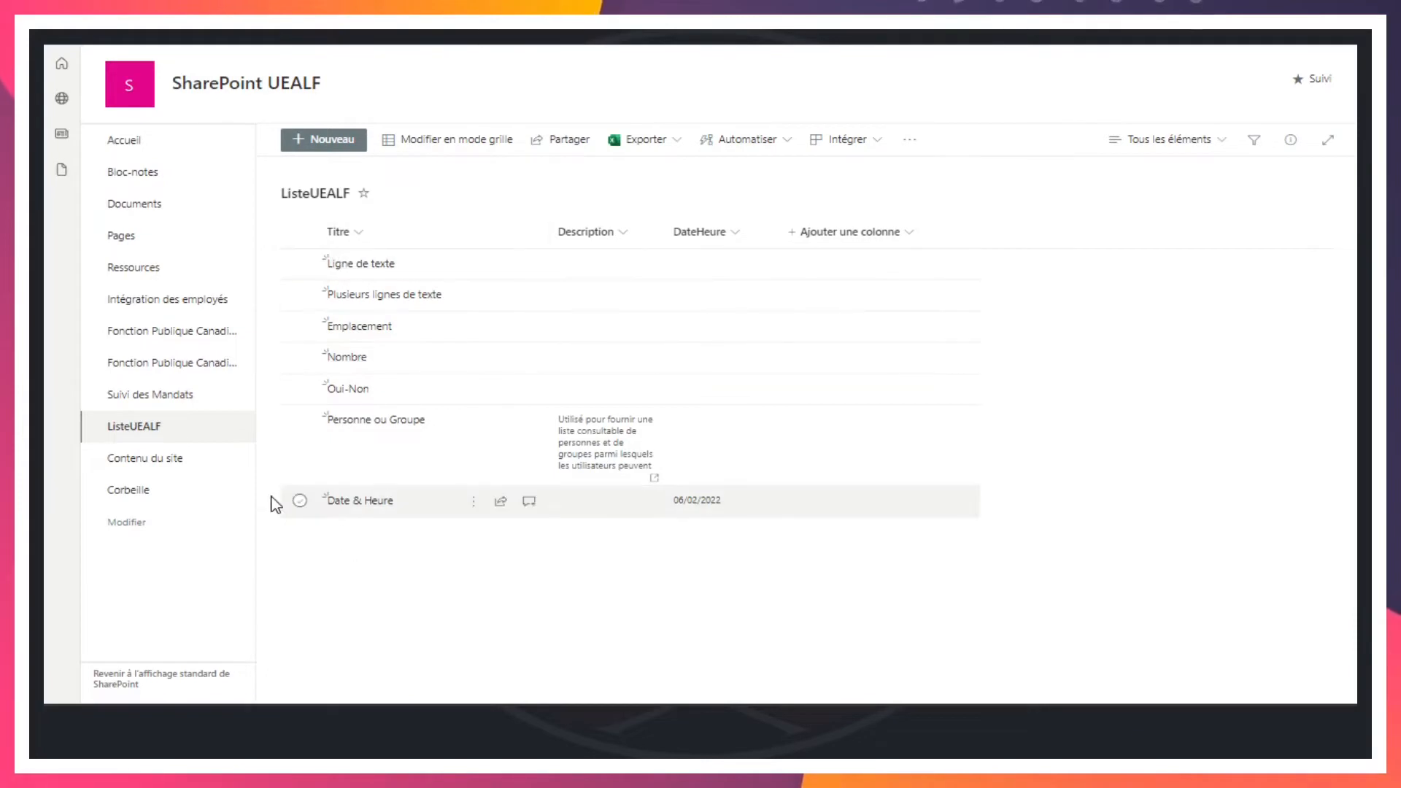
Edit the Date & Heure item and fill its Description with text explaining that the date format varies with the site's regional settings
{"action": "left_click", "coordinate": [299, 501]}
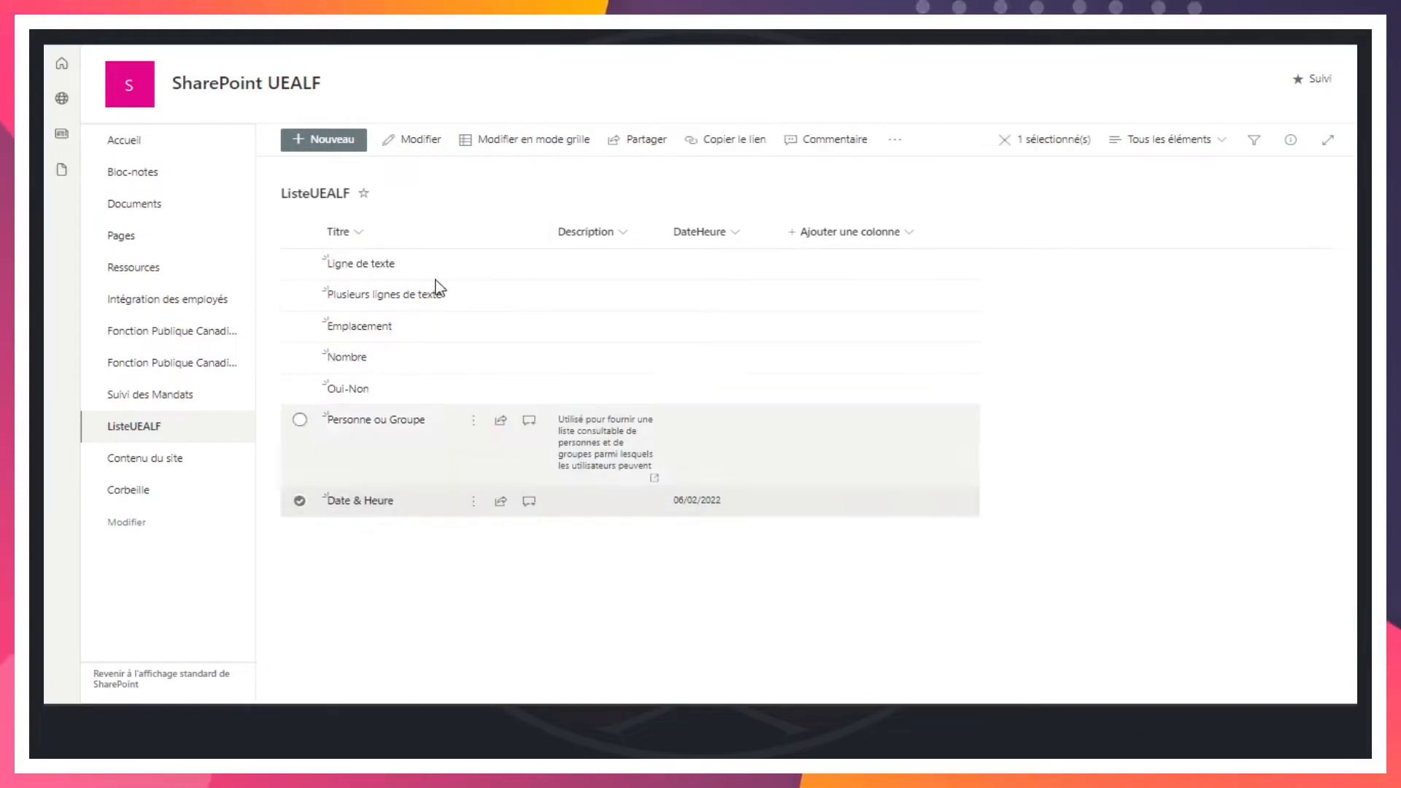
{"action": "left_click", "coordinate": [404, 141]}
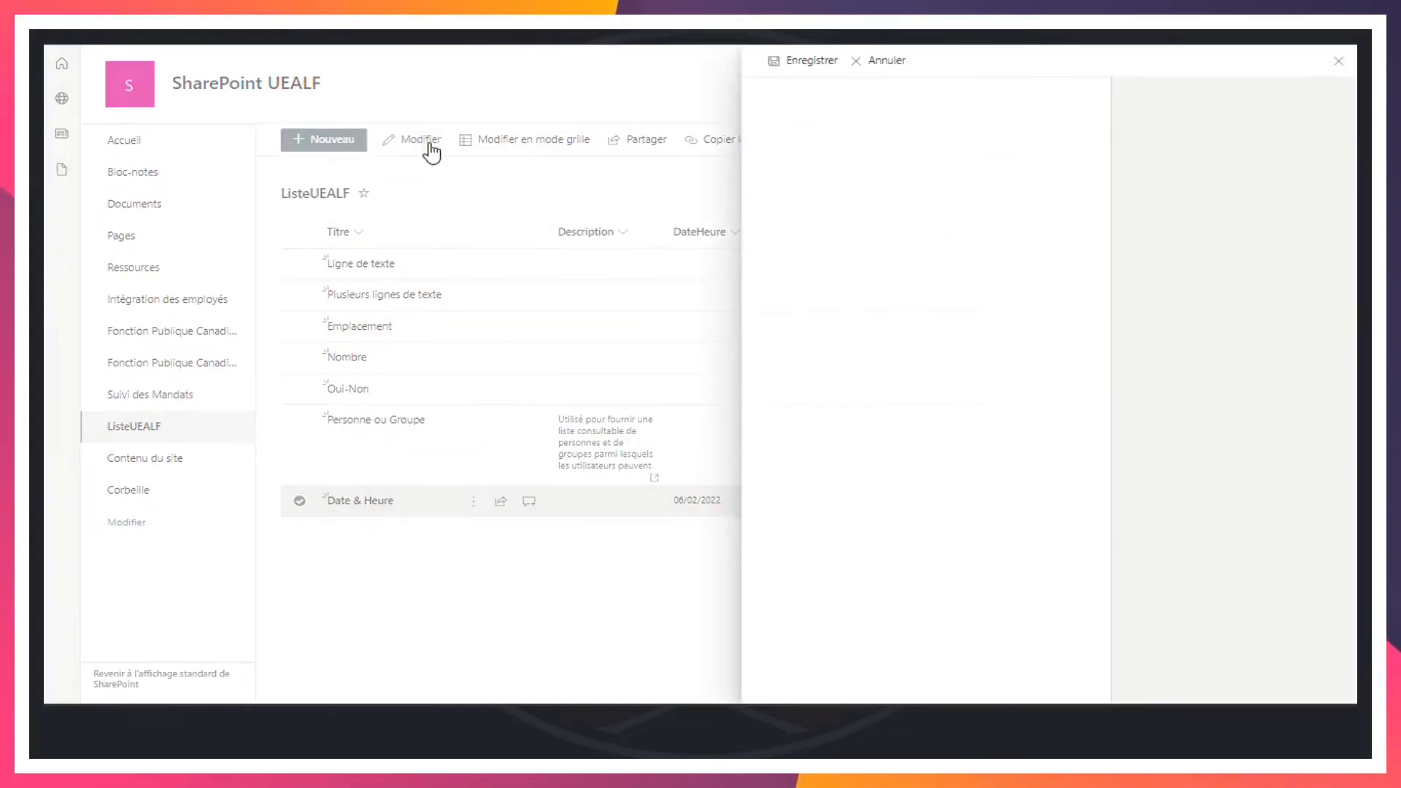
{"action": "scroll", "coordinate": [944, 584], "scroll_direction": "down", "scroll_amount": 2}
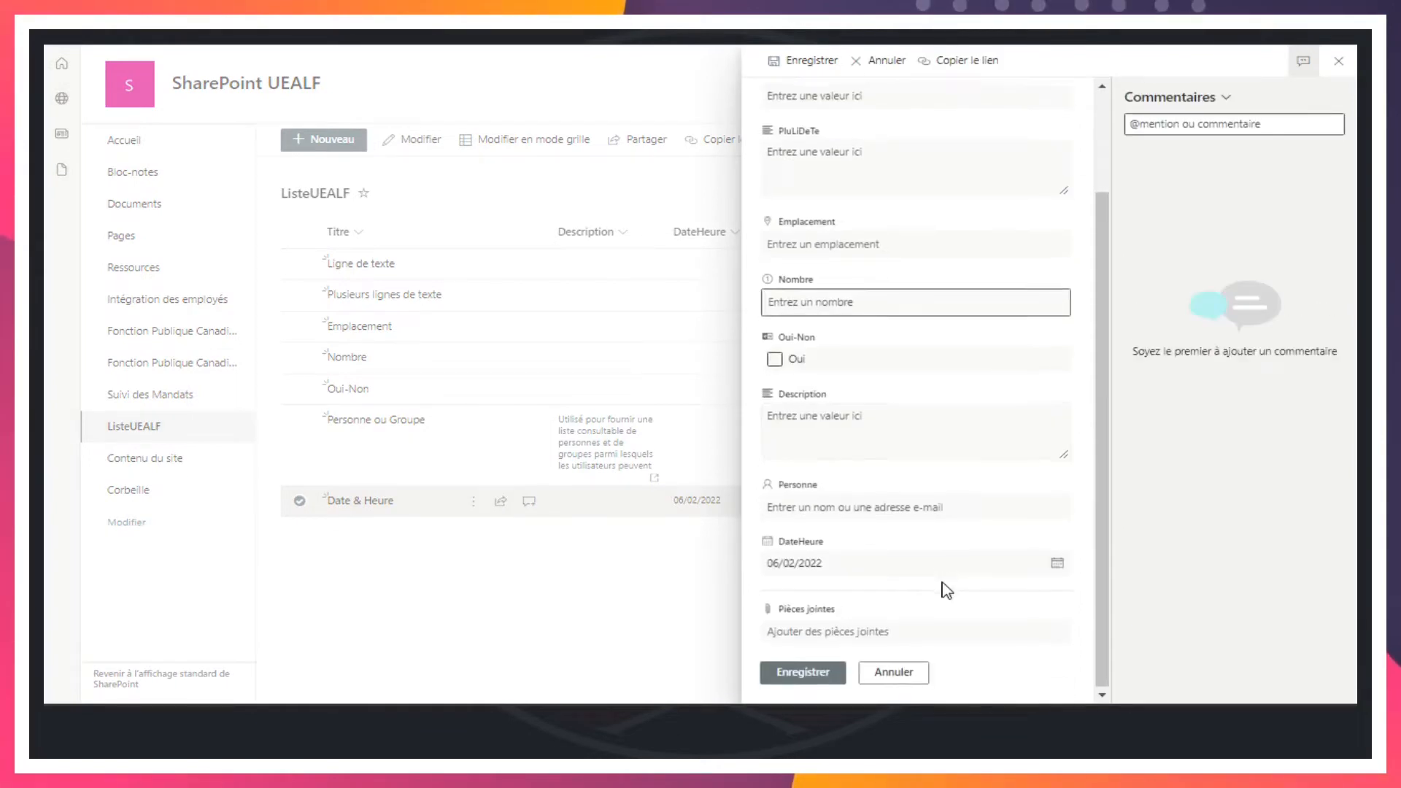
{"action": "scroll", "coordinate": [944, 584], "scroll_direction": "up", "scroll_amount": 2}
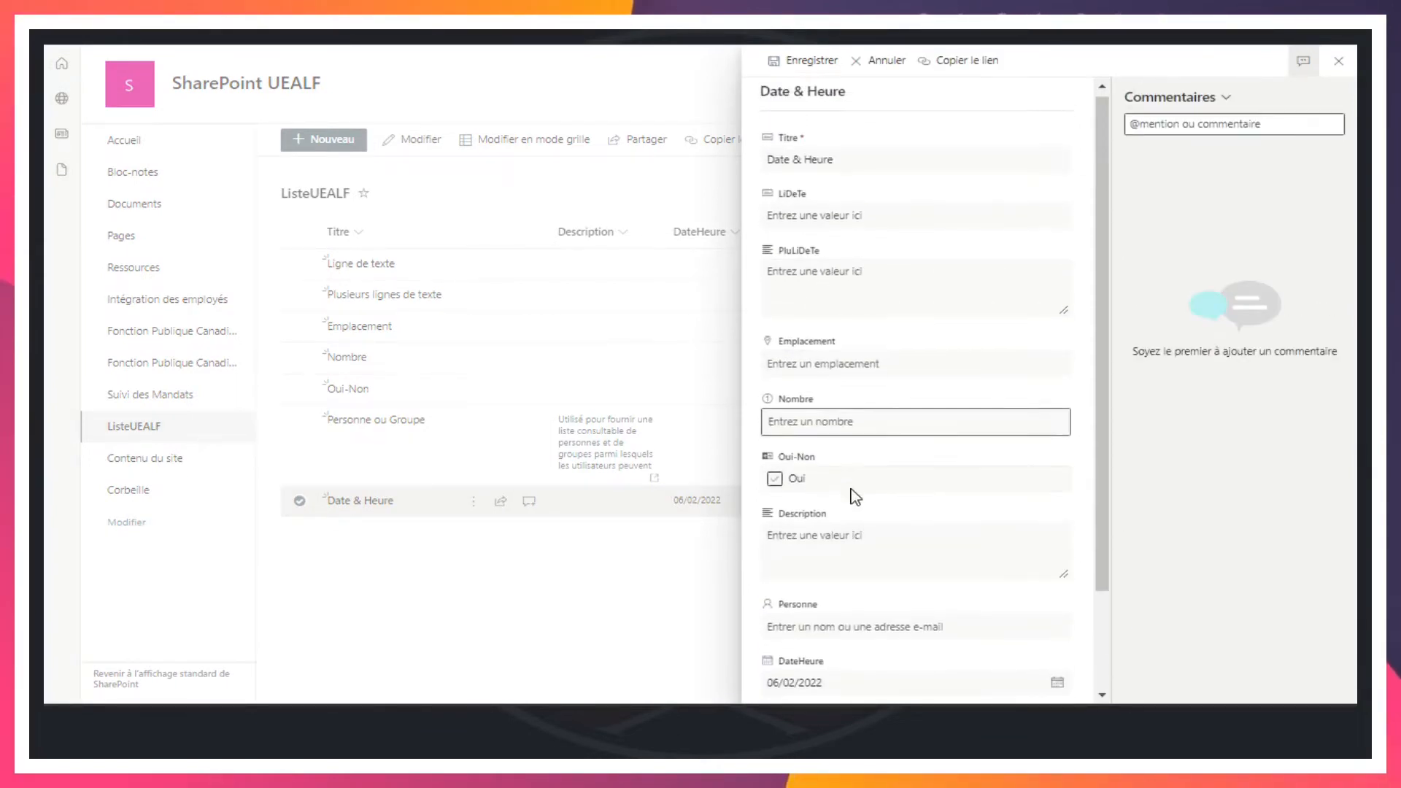
{"action": "scroll", "coordinate": [853, 496], "scroll_direction": "down", "scroll_amount": 2}
{"action": "left_click", "coordinate": [847, 444]}
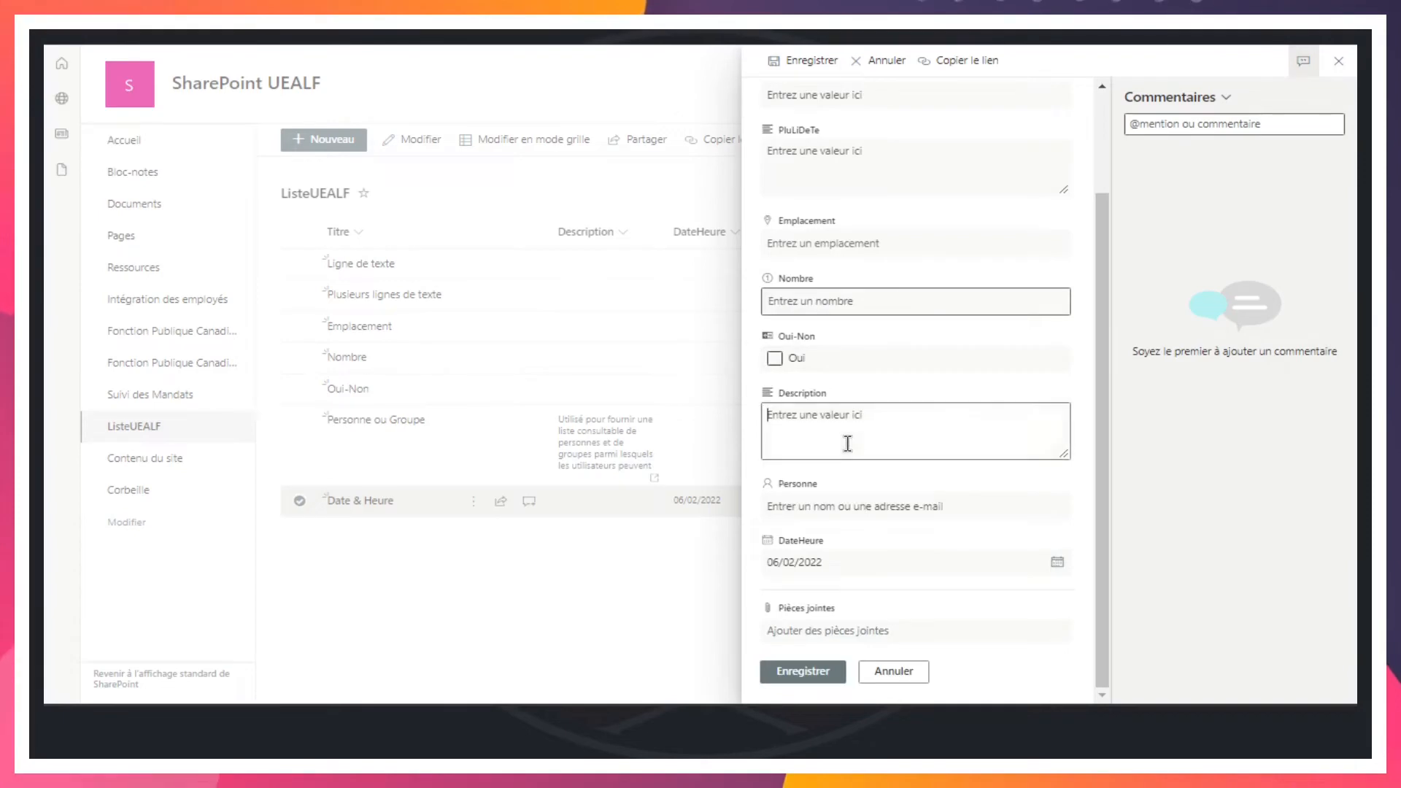
{"action": "type", "text": "Le format de date varie en fonction des paramètres régionaux du site. Si le format souhaité n'est pas disponible, demandez à votre administrateur d'ajouter la prise en charge de la région appropriée sur le site."}
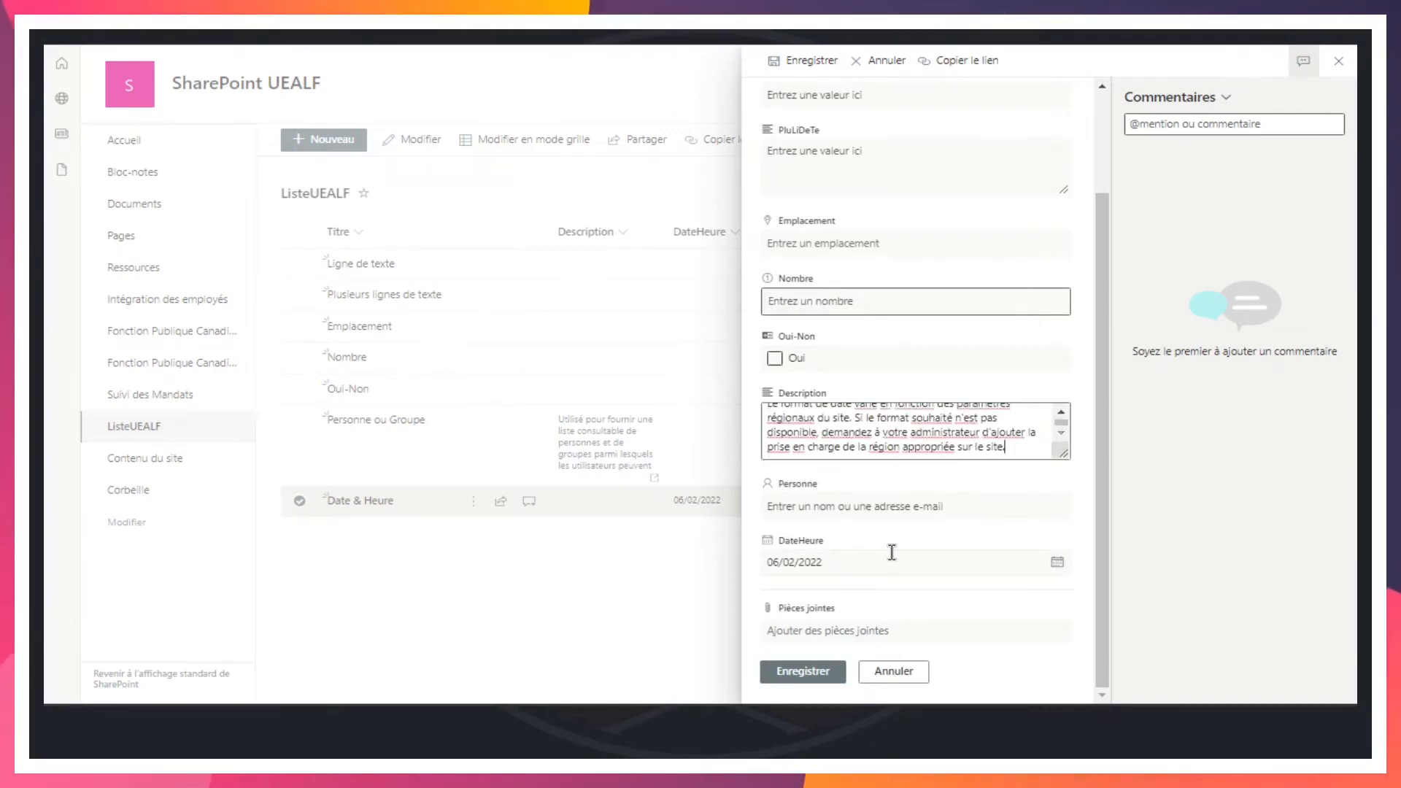
Browse the DateHeure date picker back from février 2022 to décembre 2021, then close it
{"action": "left_click", "coordinate": [890, 556]}
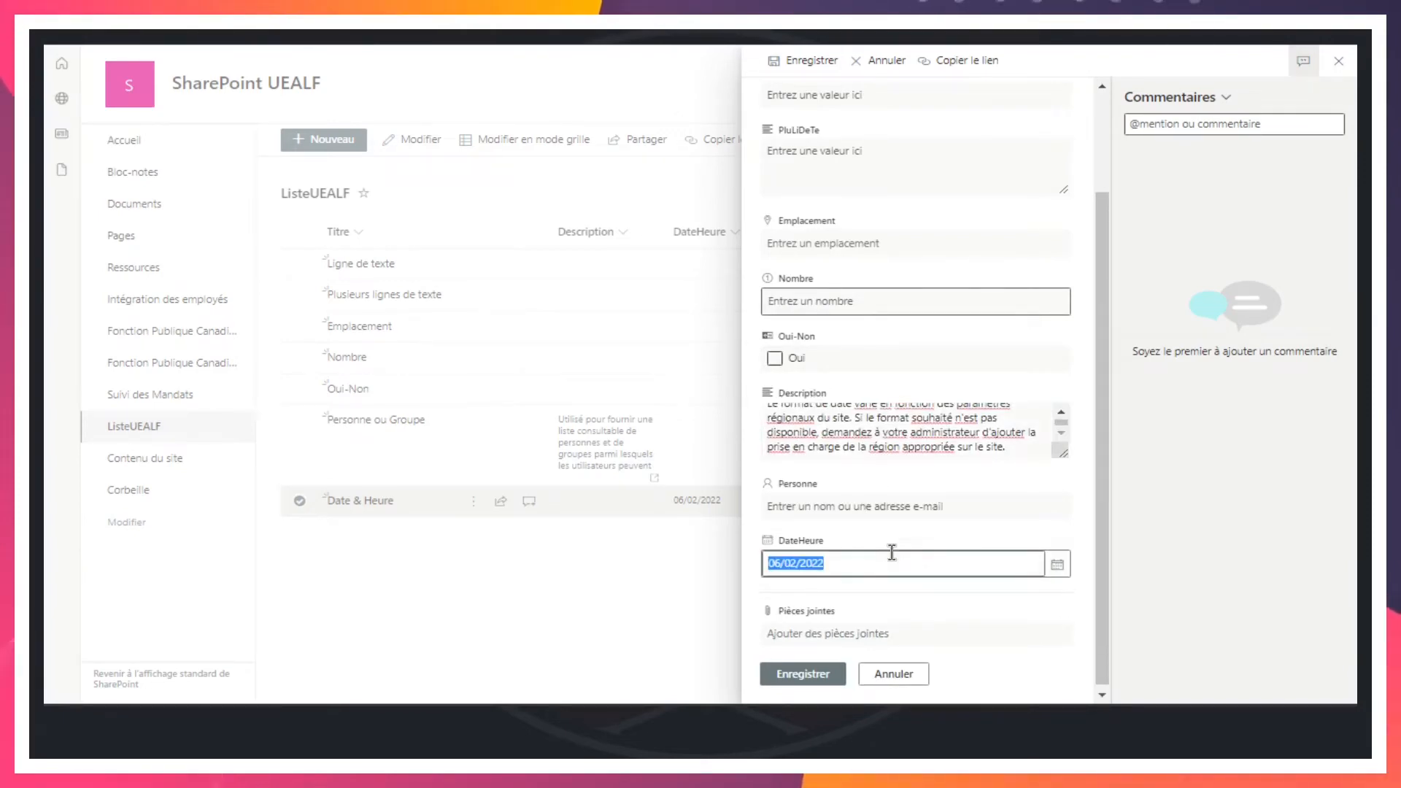
{"action": "left_click", "coordinate": [1058, 564]}
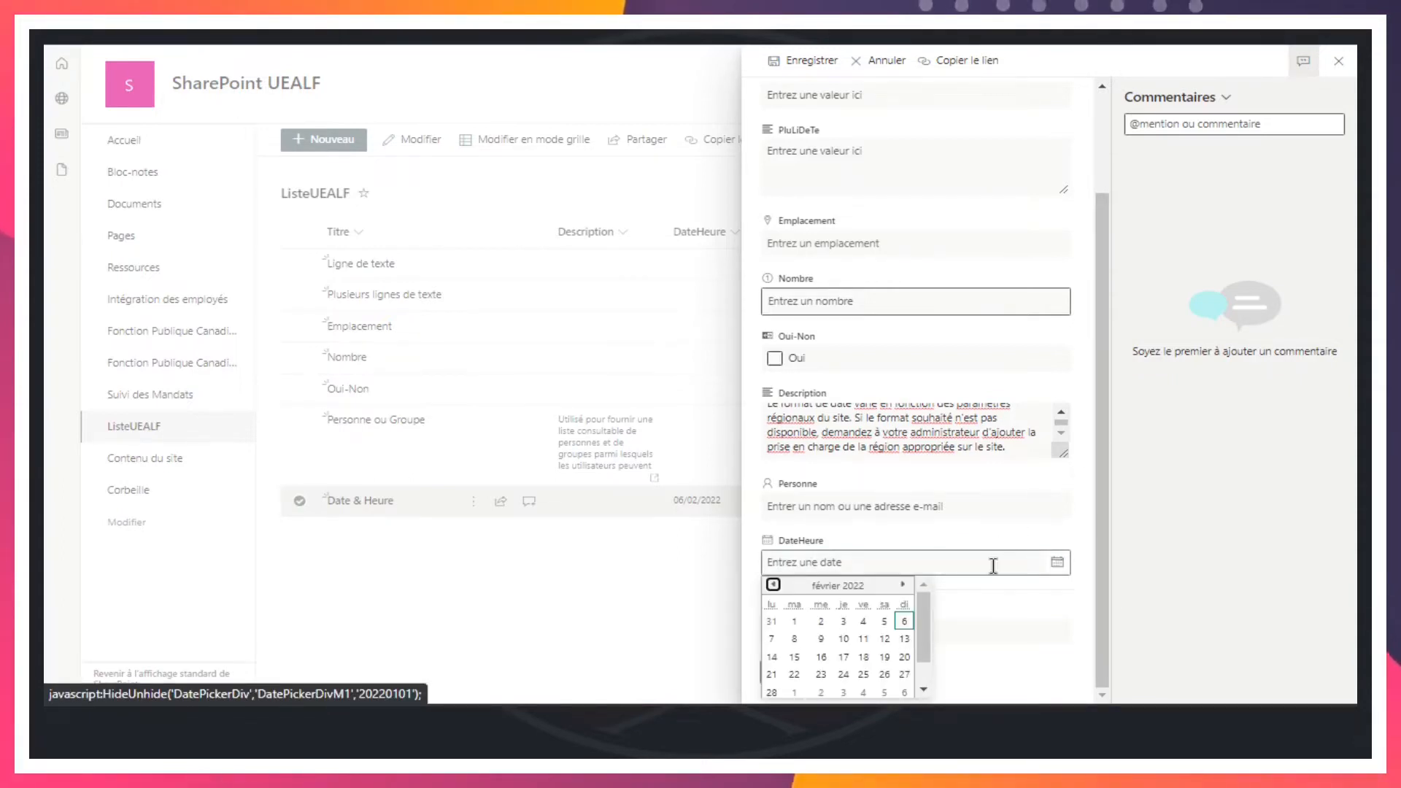
{"action": "left_click_drag", "start_coordinate": [924, 627], "coordinate": [925, 648]}
{"action": "scroll", "coordinate": [917, 636], "scroll_direction": "up", "scroll_amount": 2}
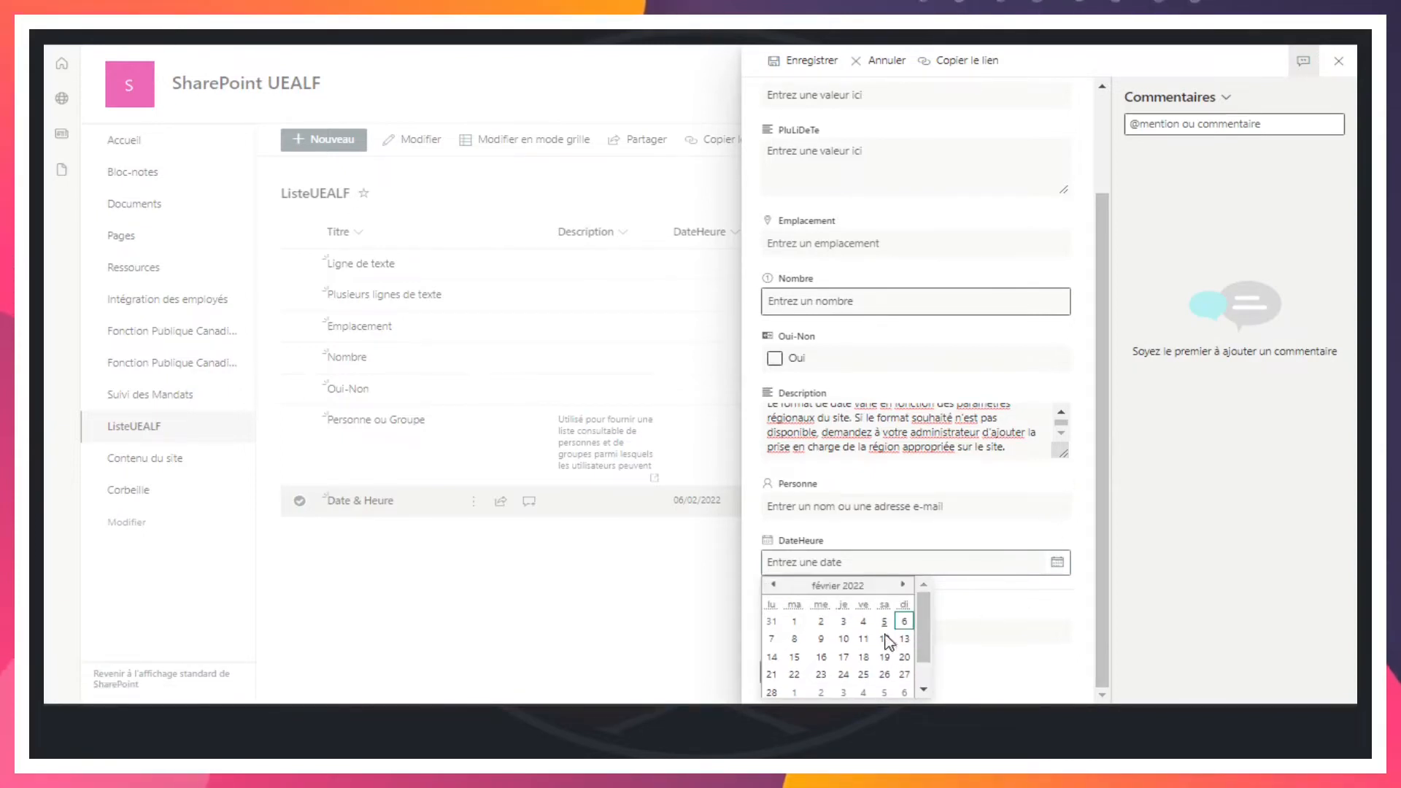
{"action": "left_click", "coordinate": [772, 585]}
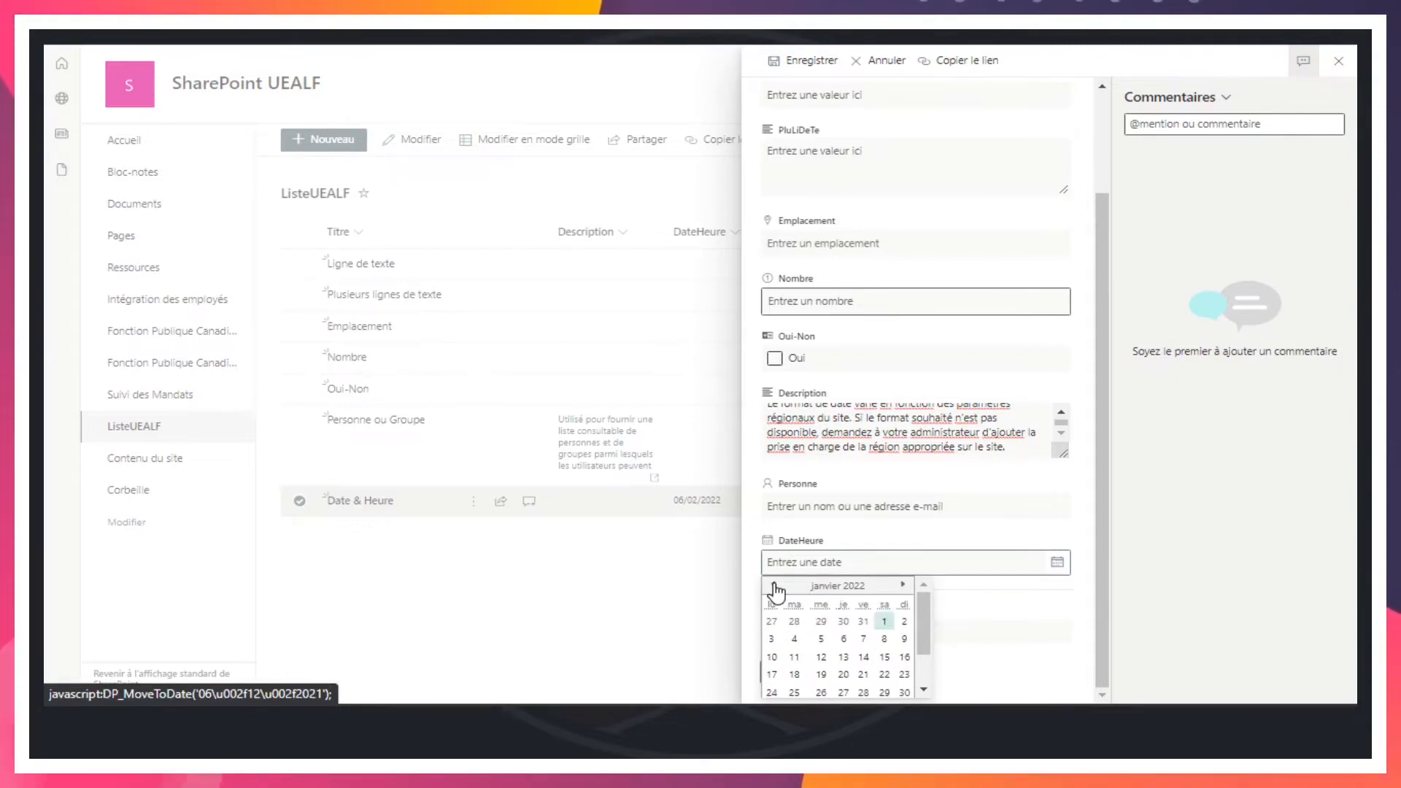
{"action": "left_click", "coordinate": [774, 588]}
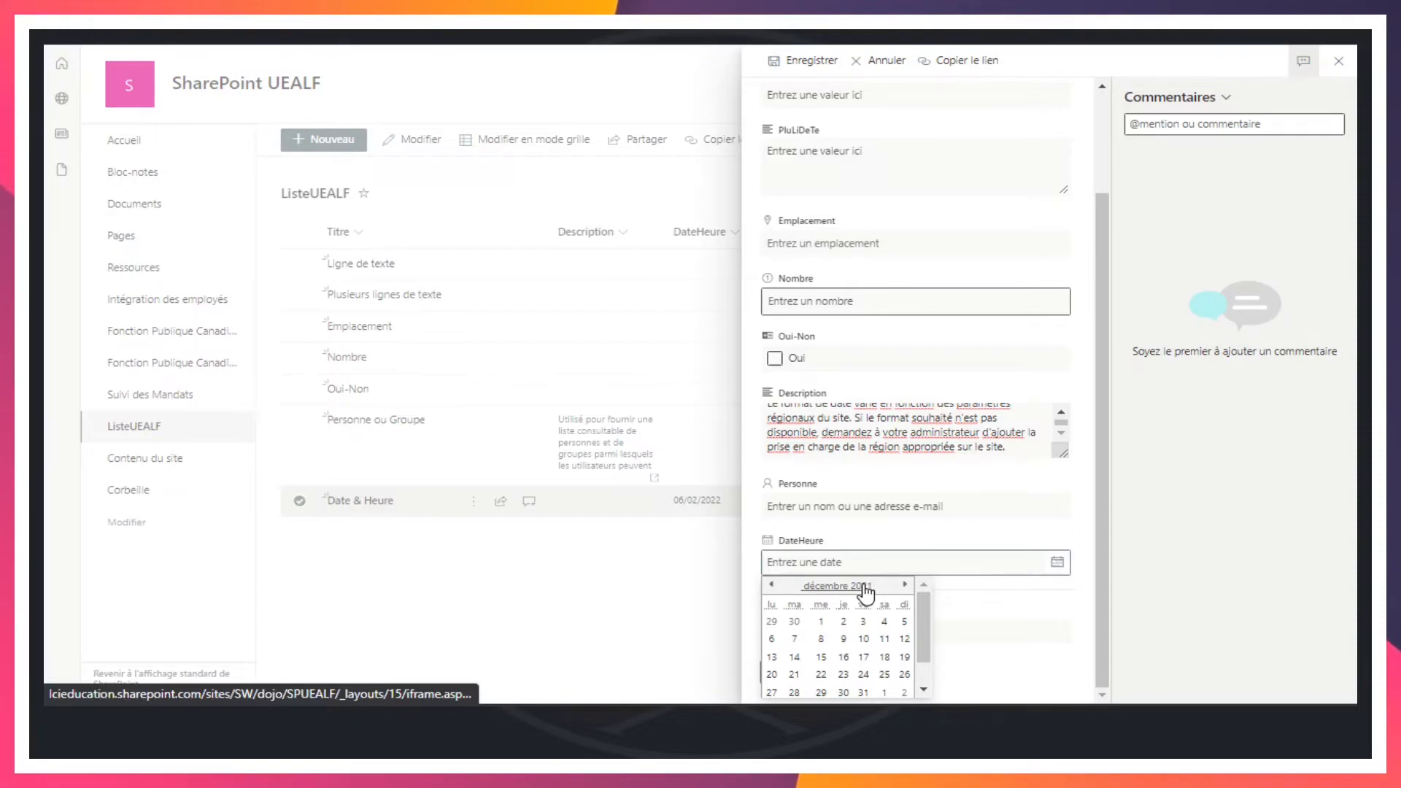
{"action": "left_click", "coordinate": [1085, 527]}
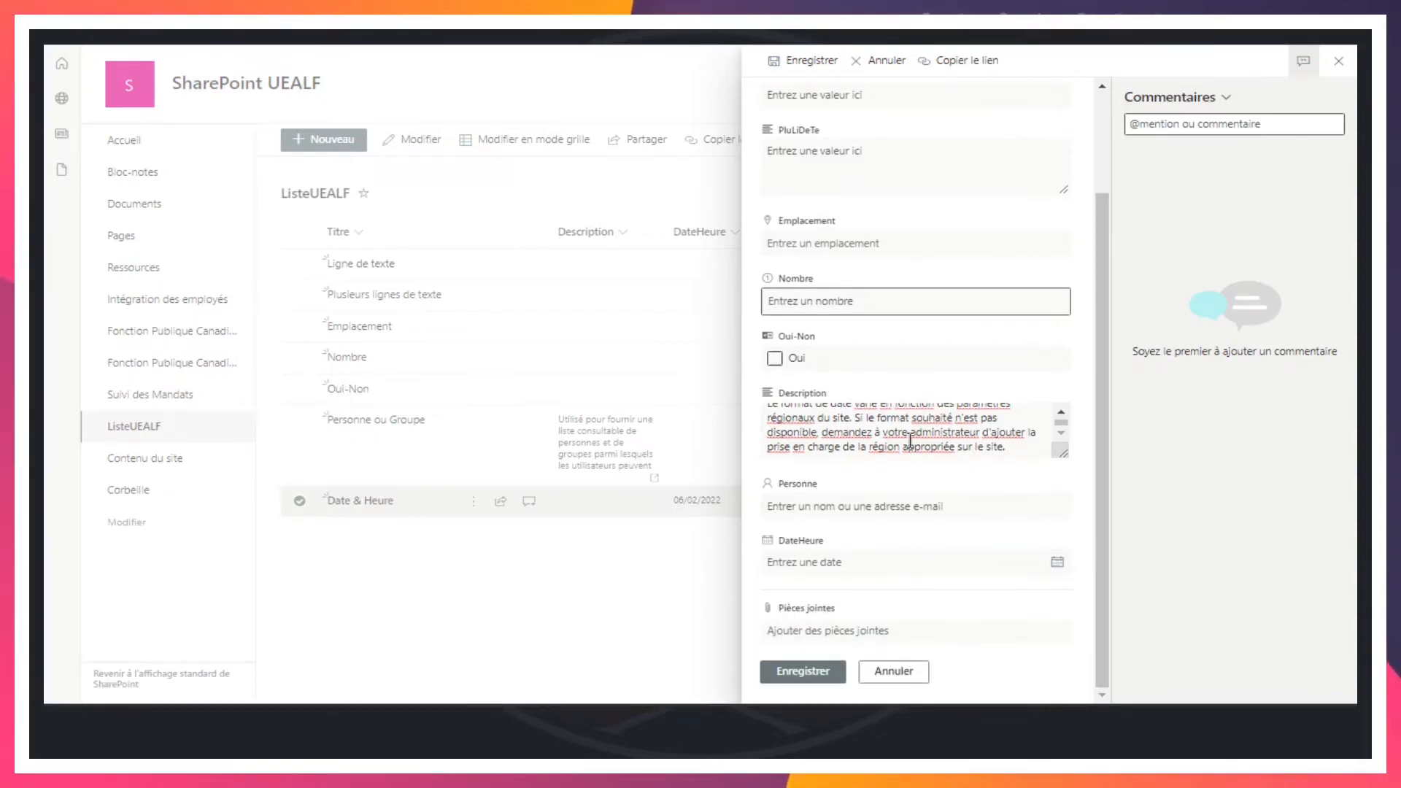
Set the item's DateHeure to 06/02/2022 and save the item
{"action": "scroll", "coordinate": [896, 435], "scroll_direction": "up", "scroll_amount": 1}
{"action": "left_click", "coordinate": [1057, 562]}
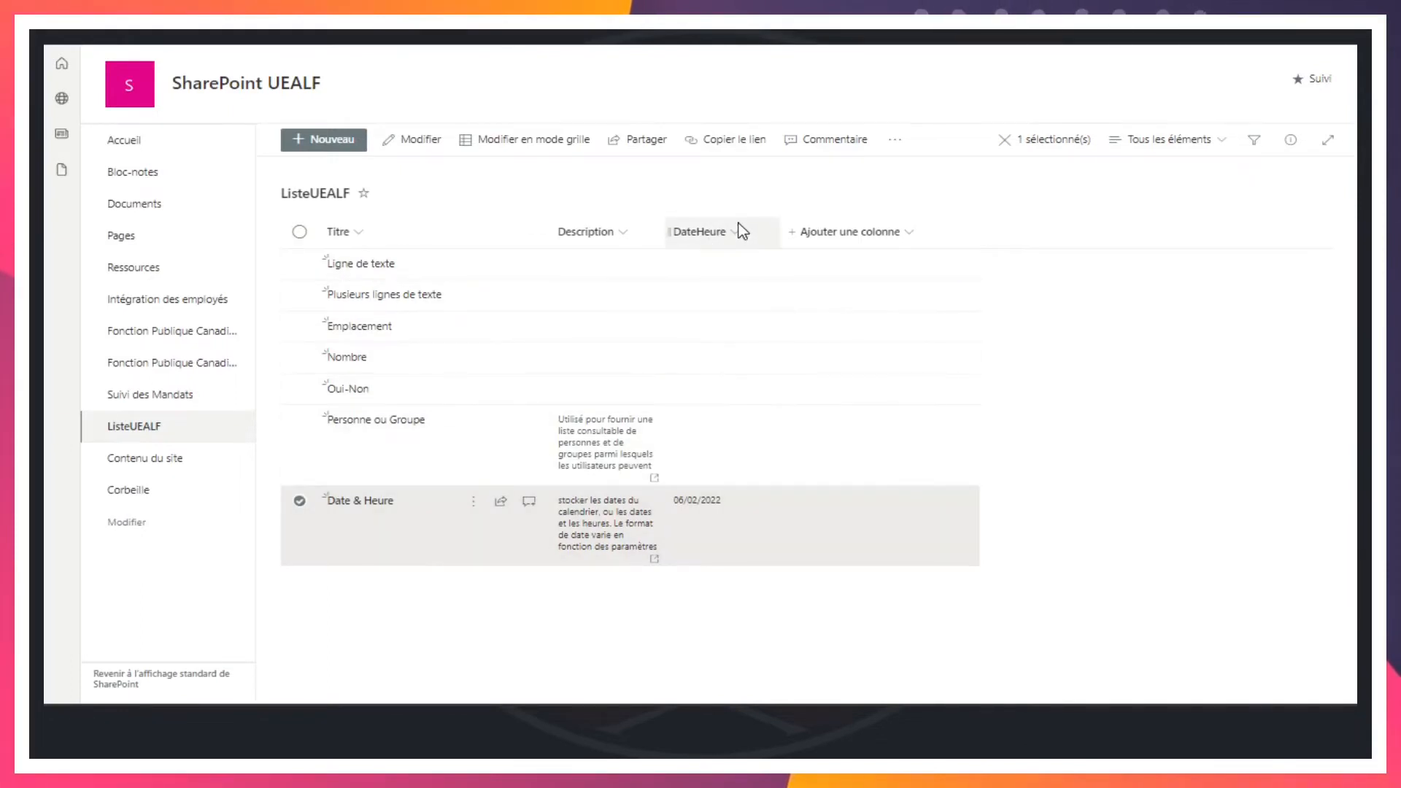
Modify the DateHeure column settings to include the time (Inclure l'heure: Oui) and save them
{"action": "left_click", "coordinate": [741, 234]}
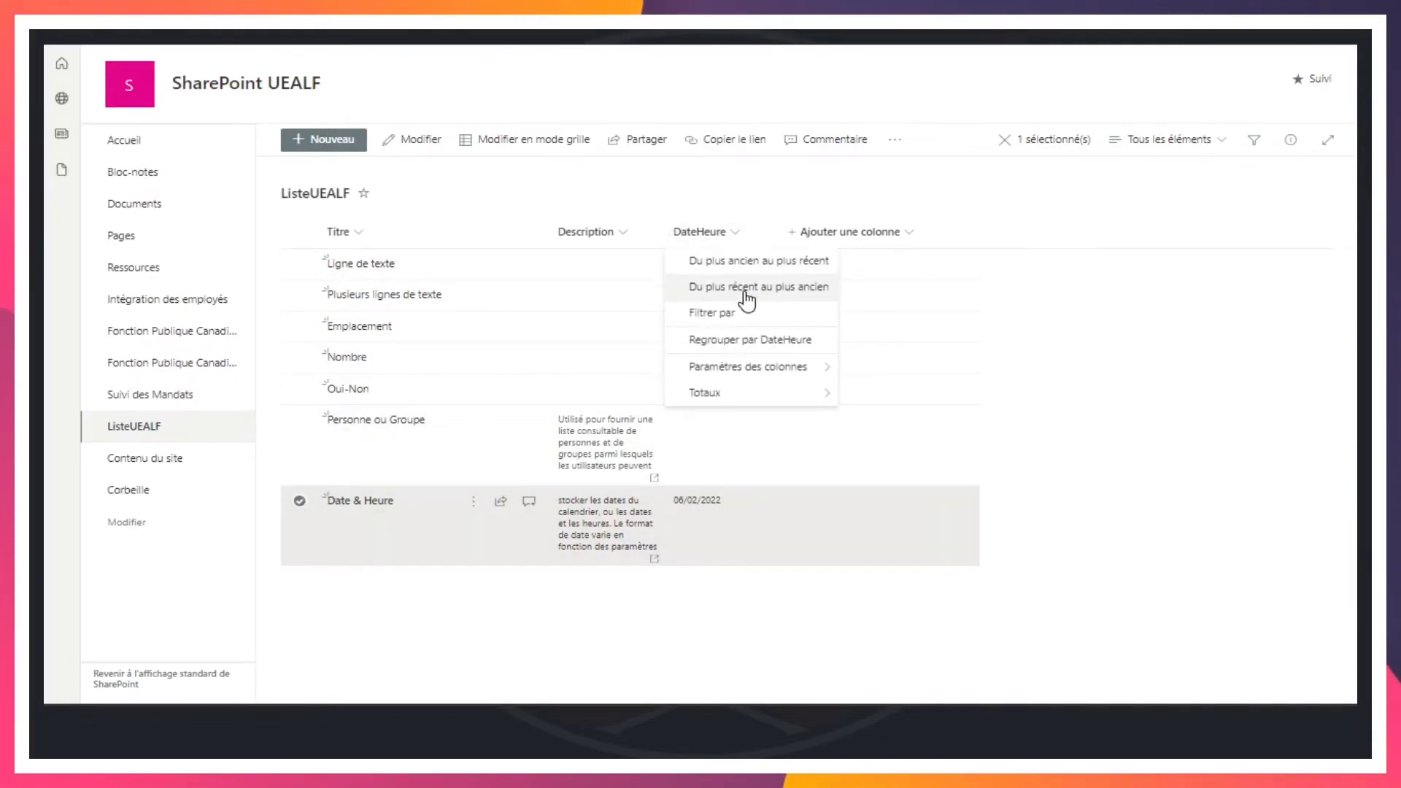
{"action": "mouse_move", "coordinate": [752, 374]}
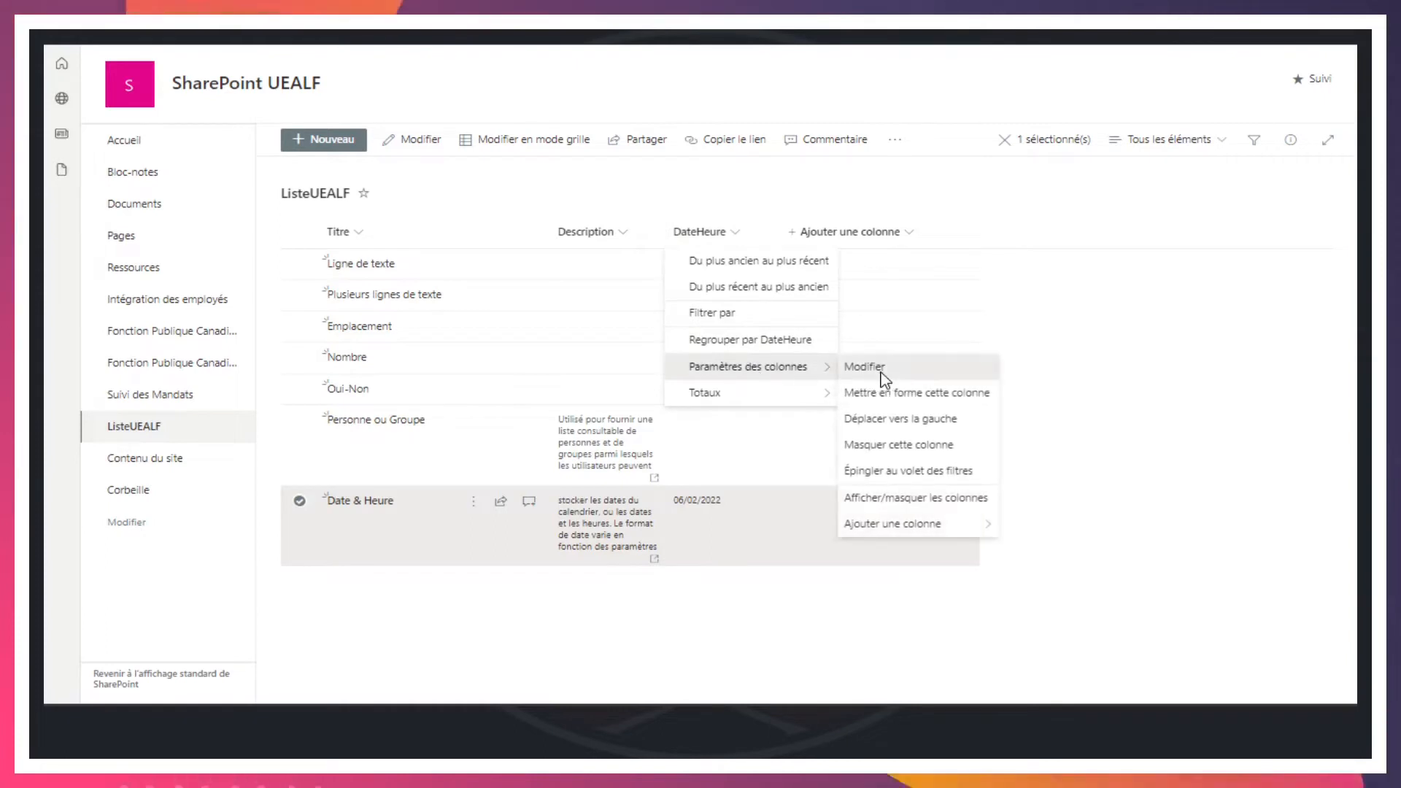
{"action": "left_click", "coordinate": [883, 368]}
{"action": "left_click", "coordinate": [1128, 289]}
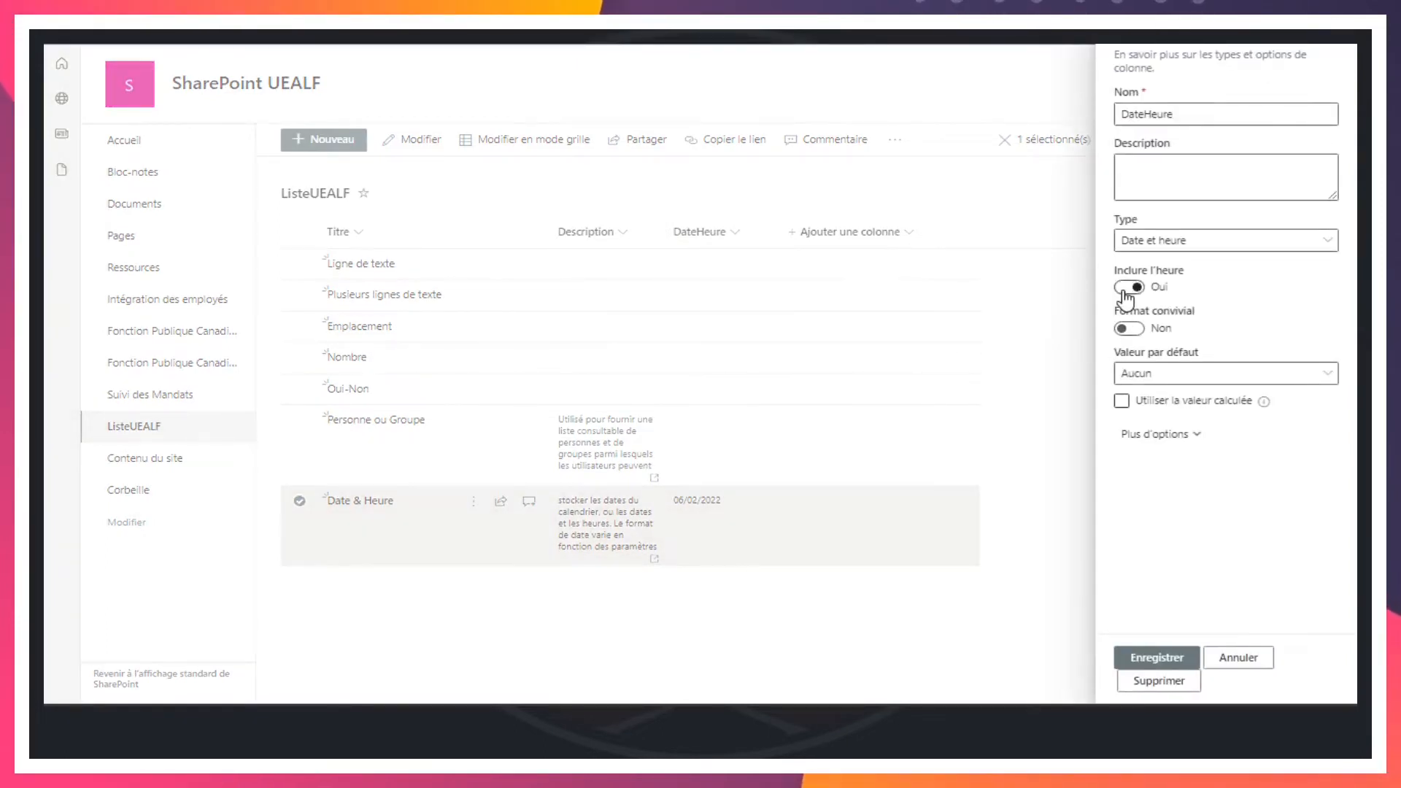
{"action": "left_click", "coordinate": [1157, 658]}
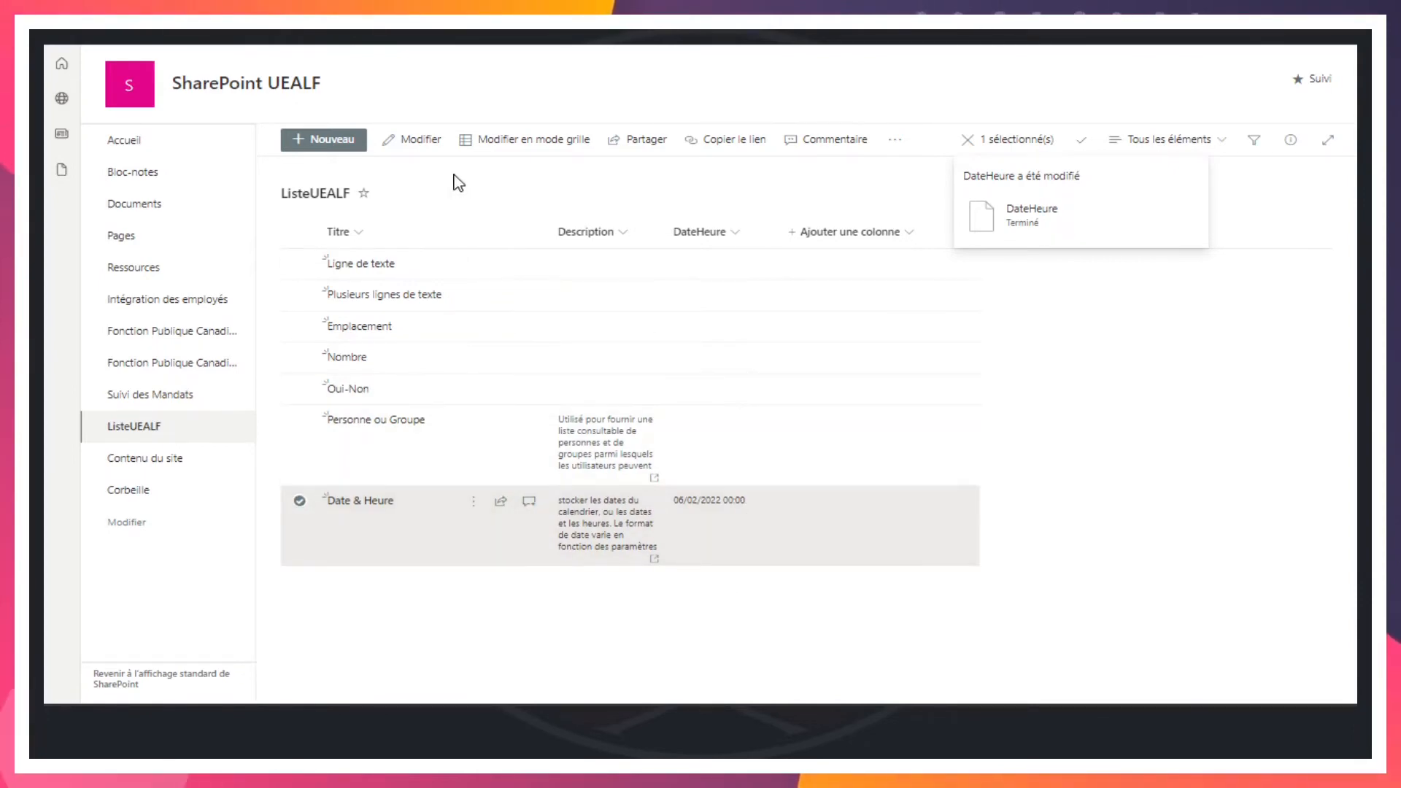
Edit the Date & Heure item, set its DateHeure time to 11 : 31 and try to save it
{"action": "left_click", "coordinate": [414, 148]}
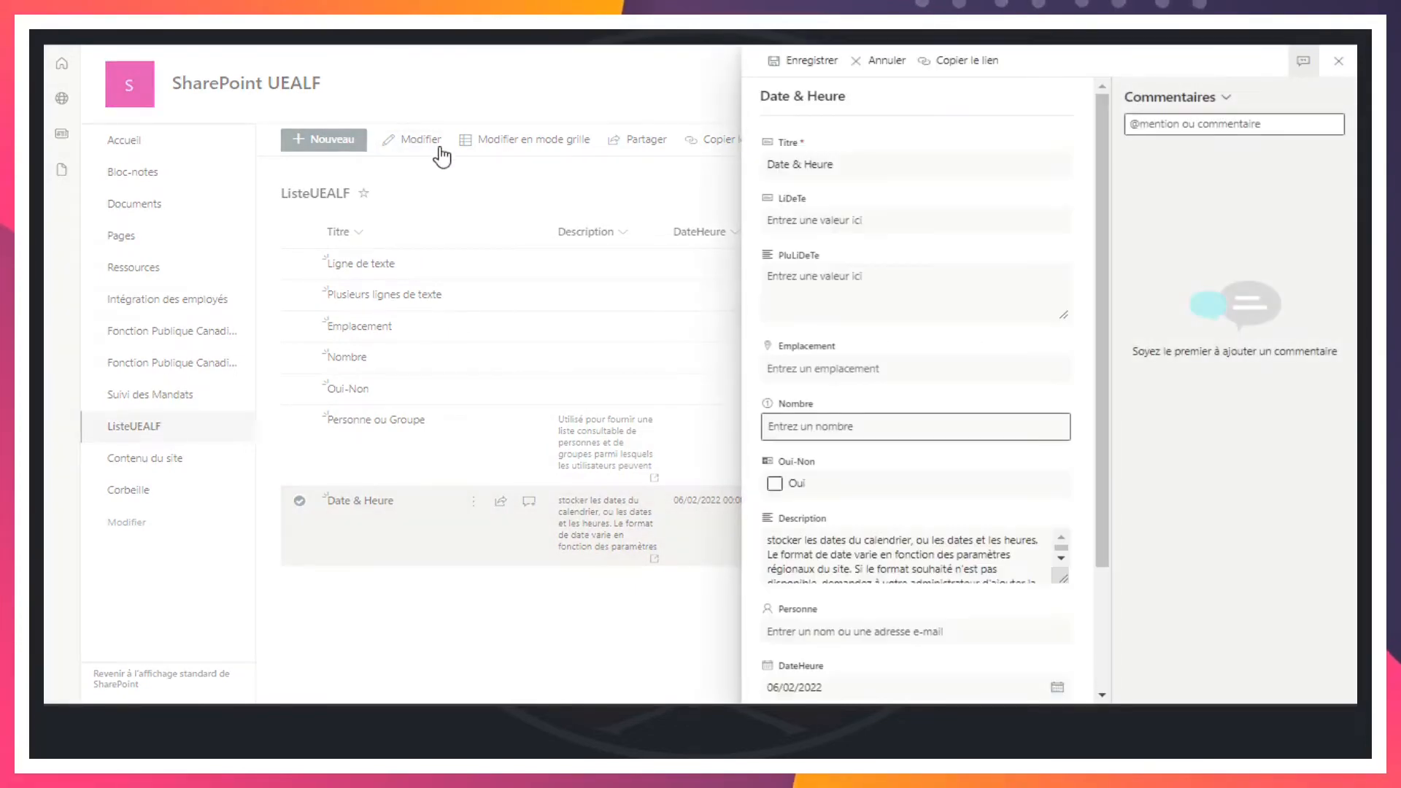
{"action": "scroll", "coordinate": [978, 561], "scroll_direction": "down", "scroll_amount": 5}
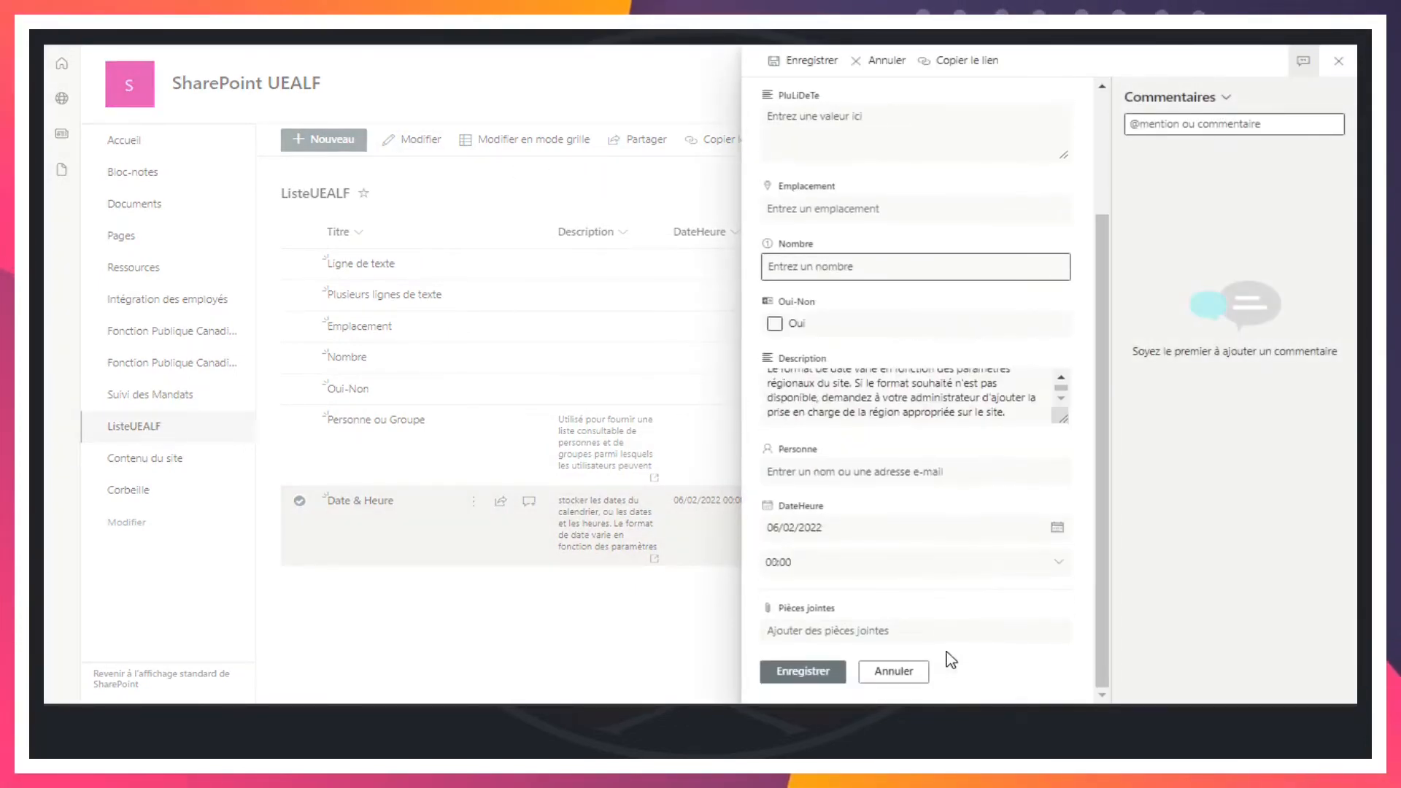
{"action": "left_click", "coordinate": [857, 560]}
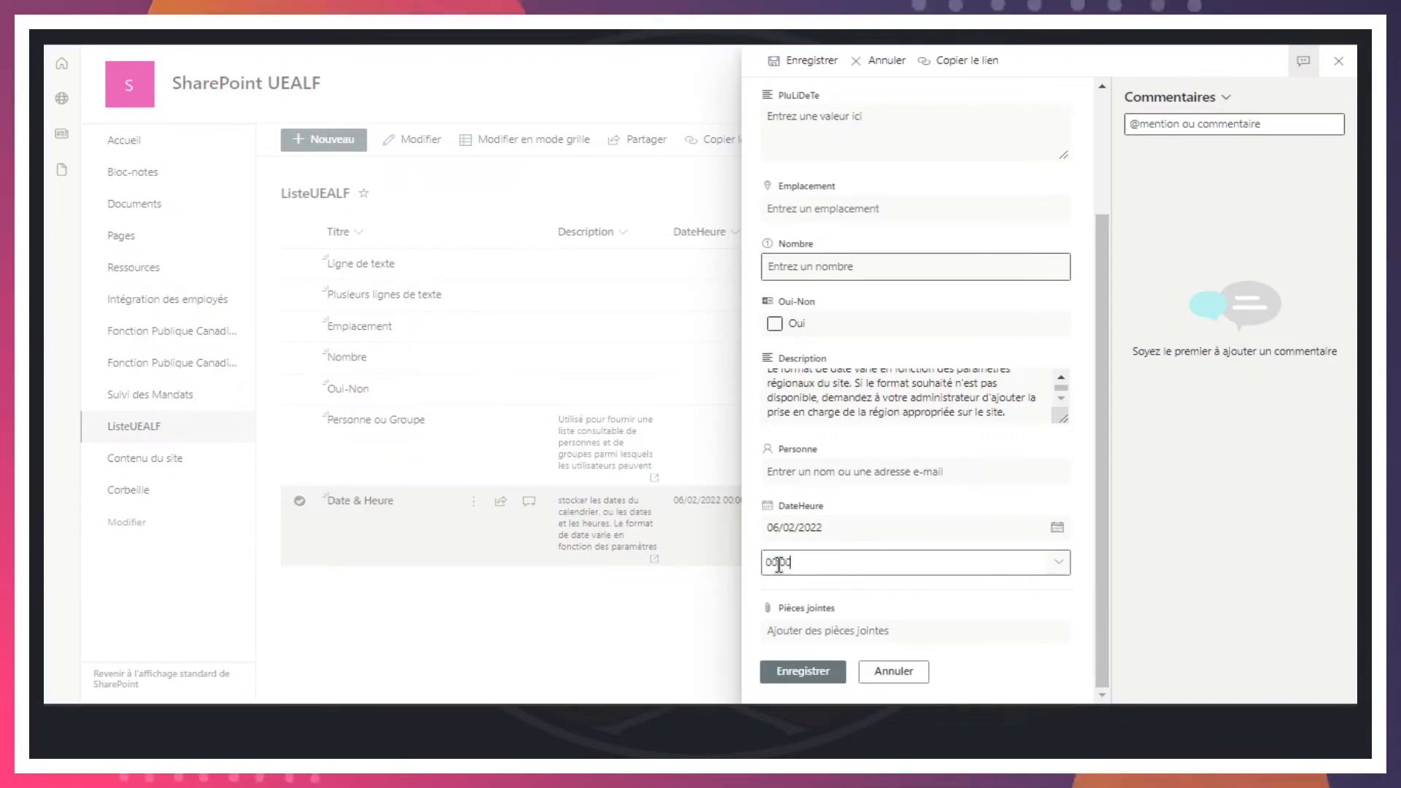
{"action": "left_click_drag", "start_coordinate": [779, 564], "coordinate": [764, 564]}
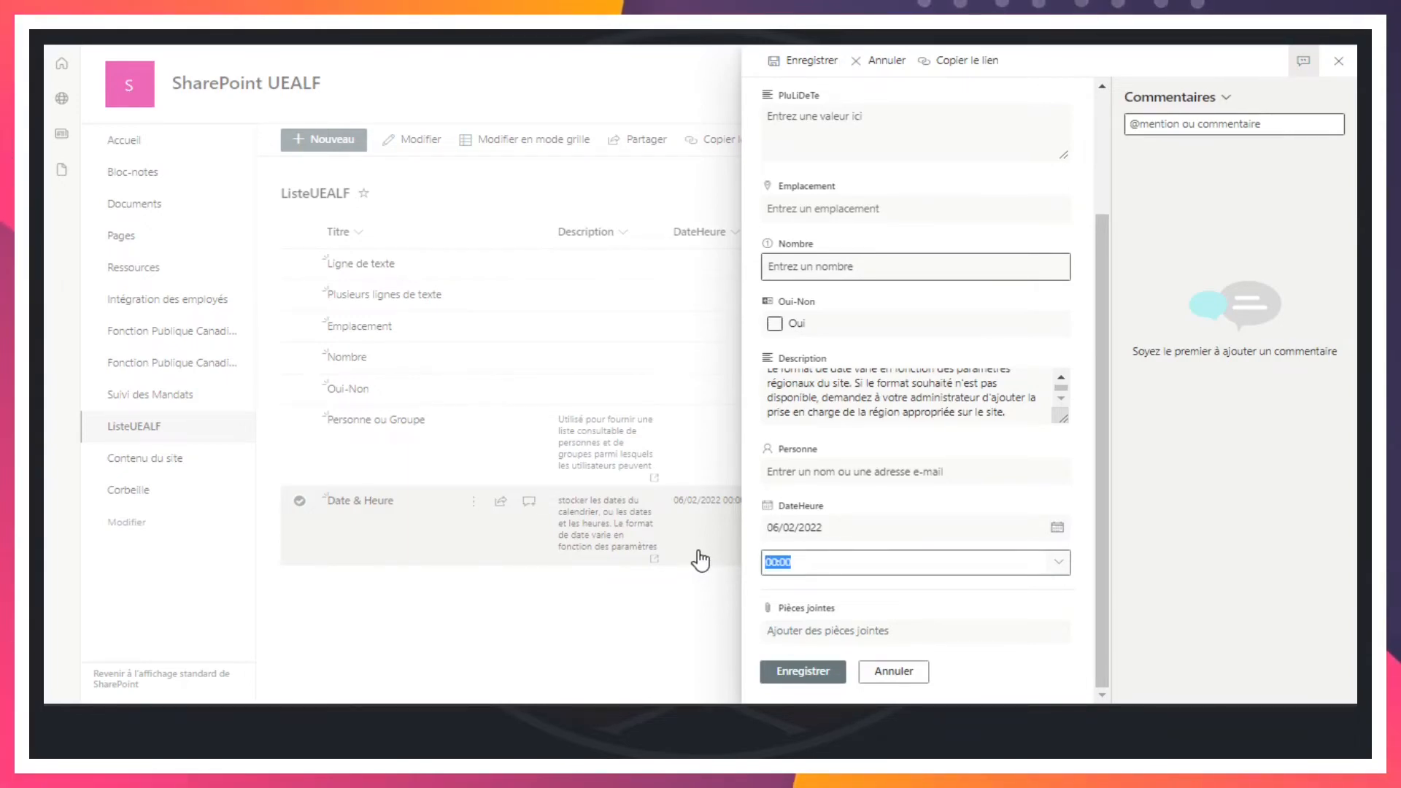
{"action": "type", "text": "11:31"}
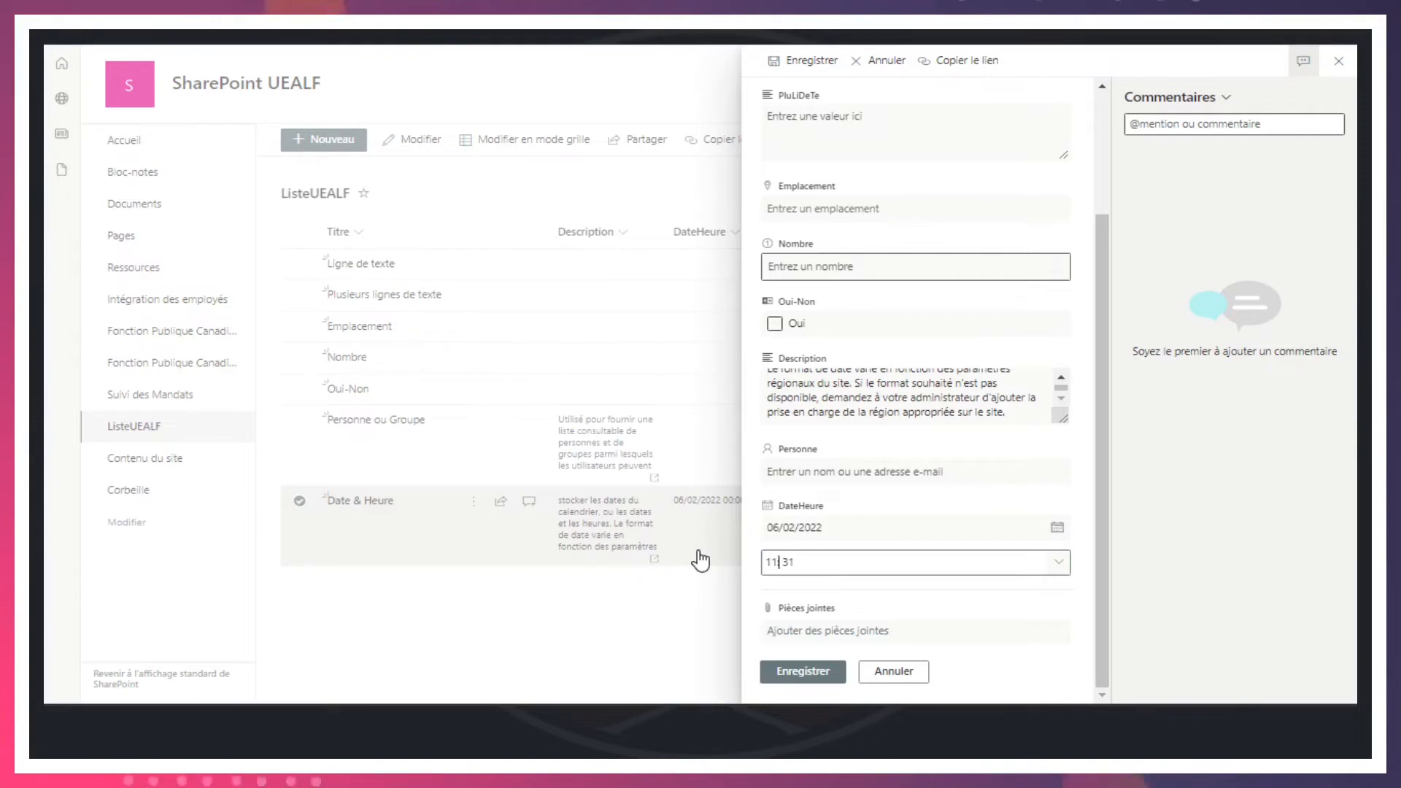
{"action": "left_click", "coordinate": [786, 670]}
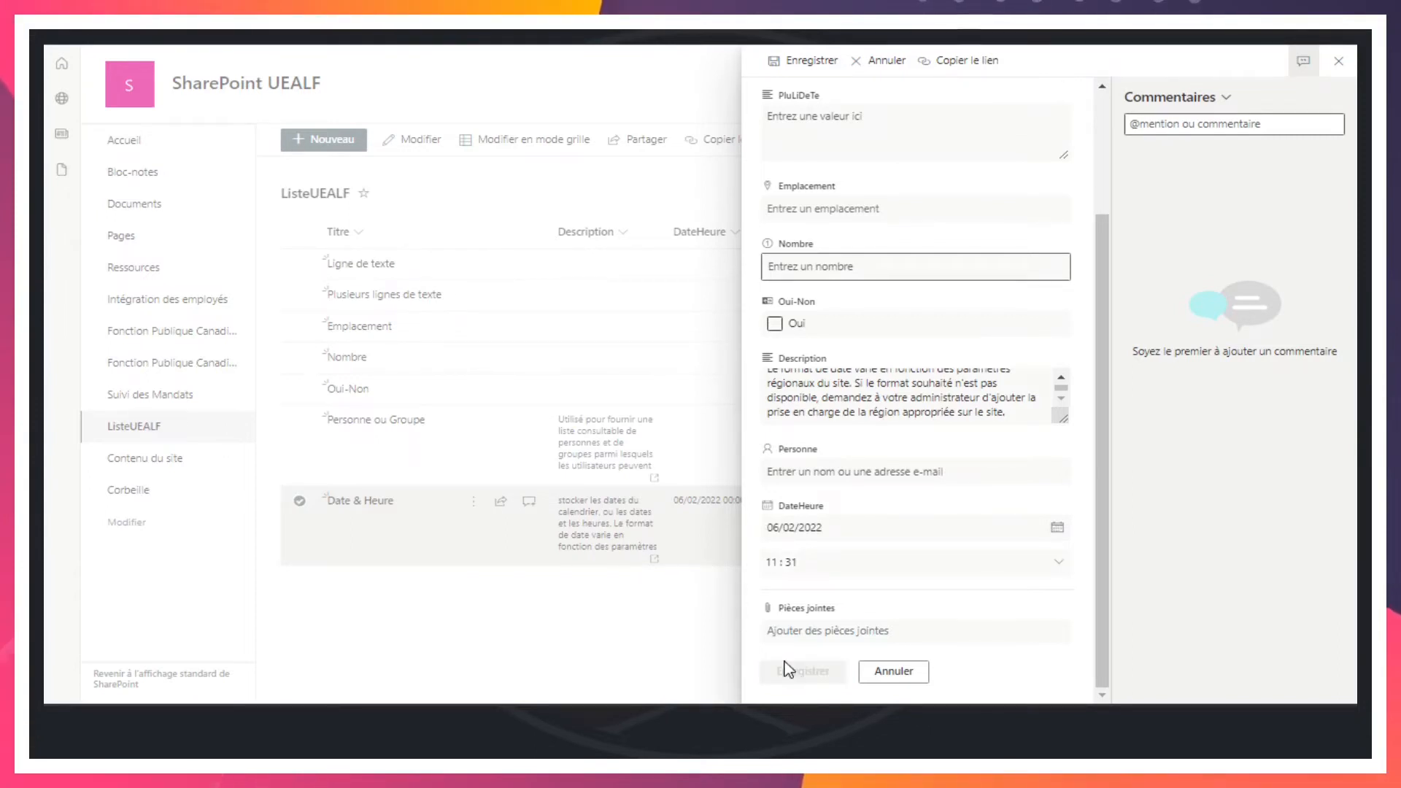
Remove the spaces around the colon so the DateHeure time reads 11:31, and save the item
{"action": "left_click", "coordinate": [808, 567]}
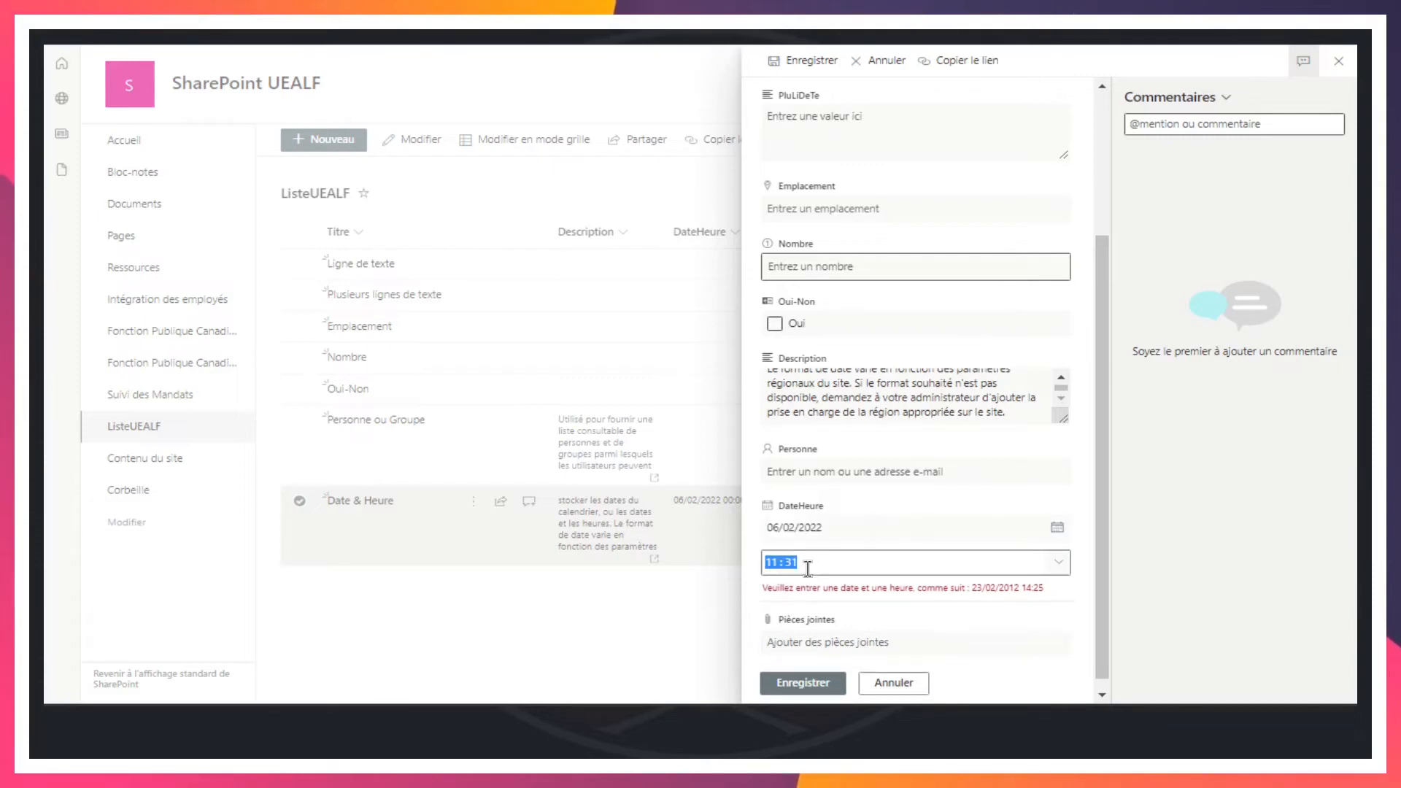
{"action": "key", "text": "Right"}
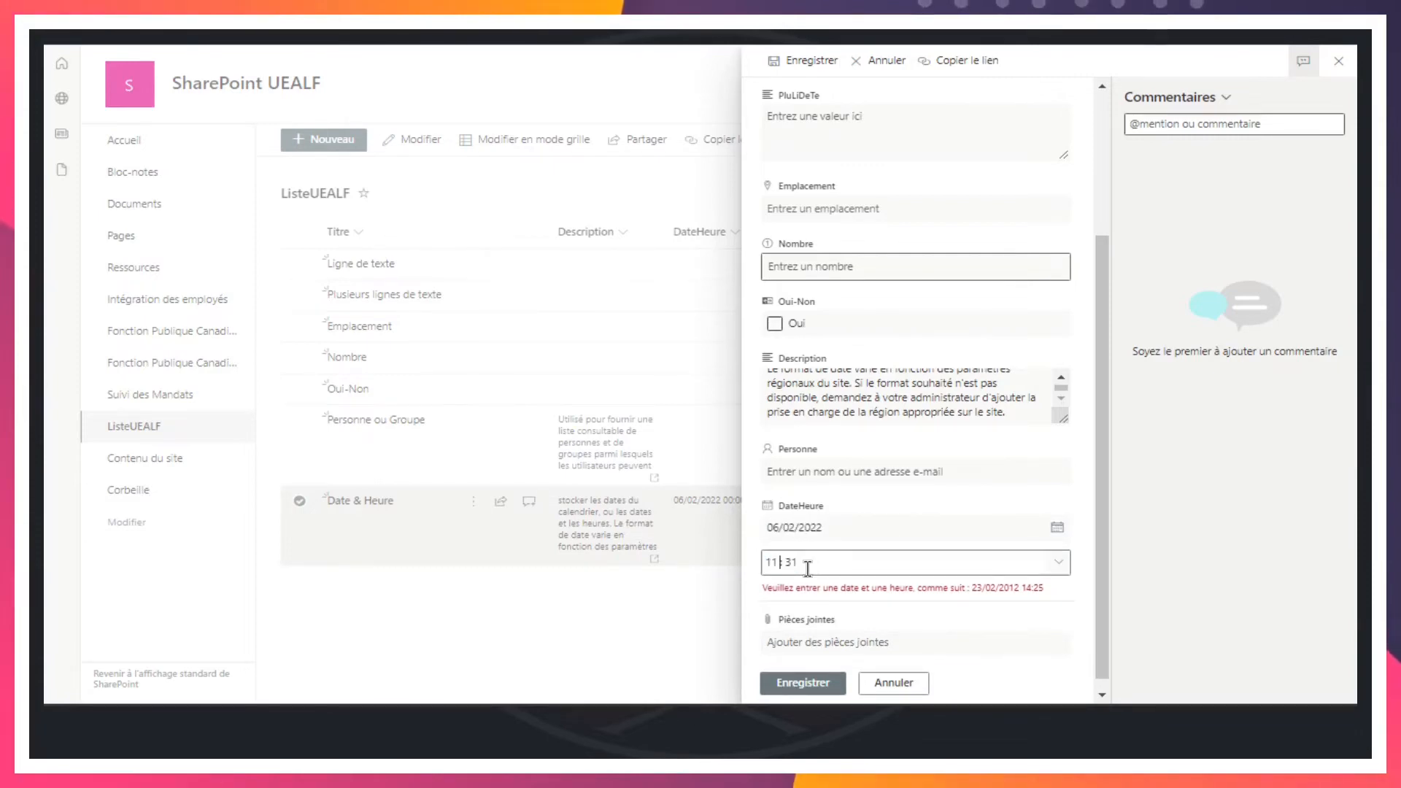
{"action": "key", "text": "Delete"}
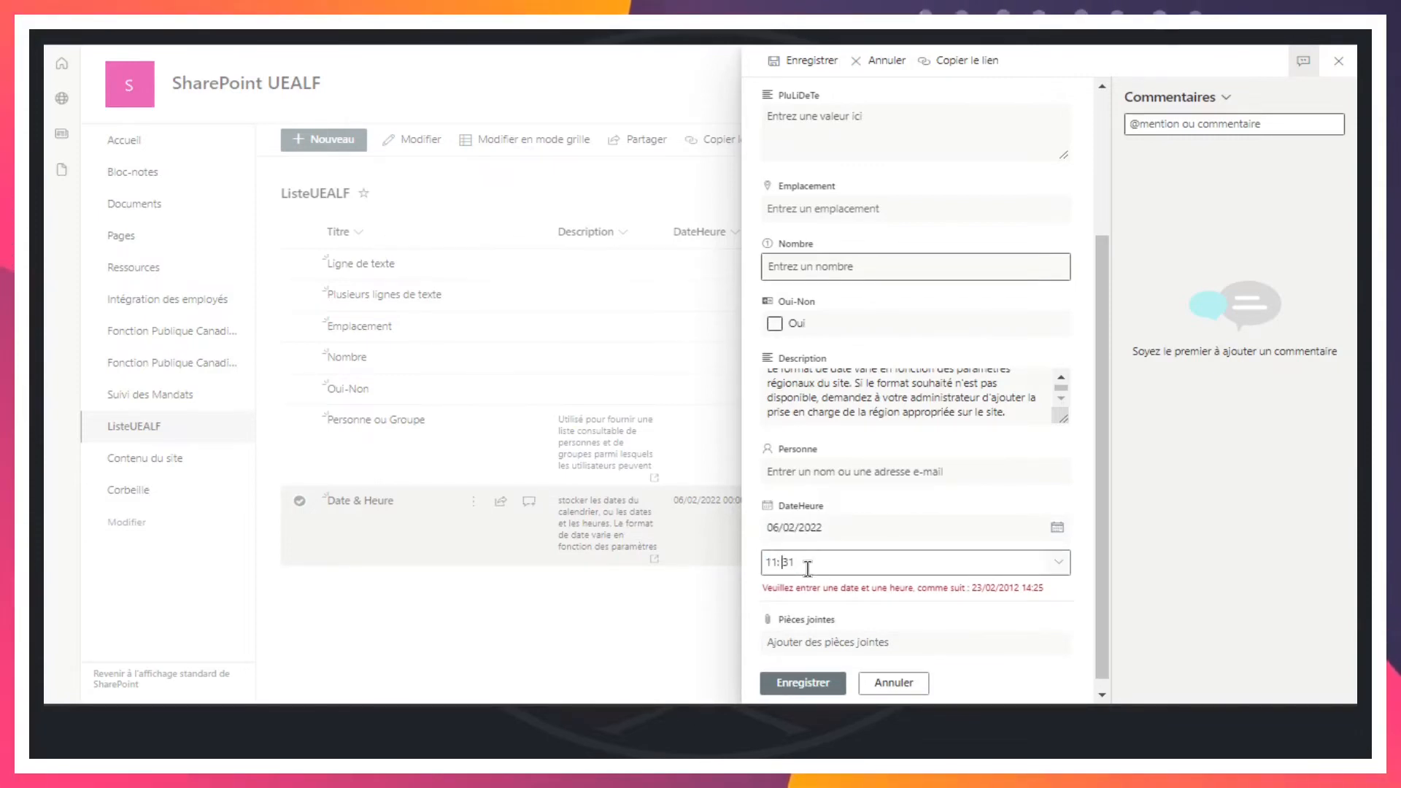
{"action": "key", "text": "Delete"}
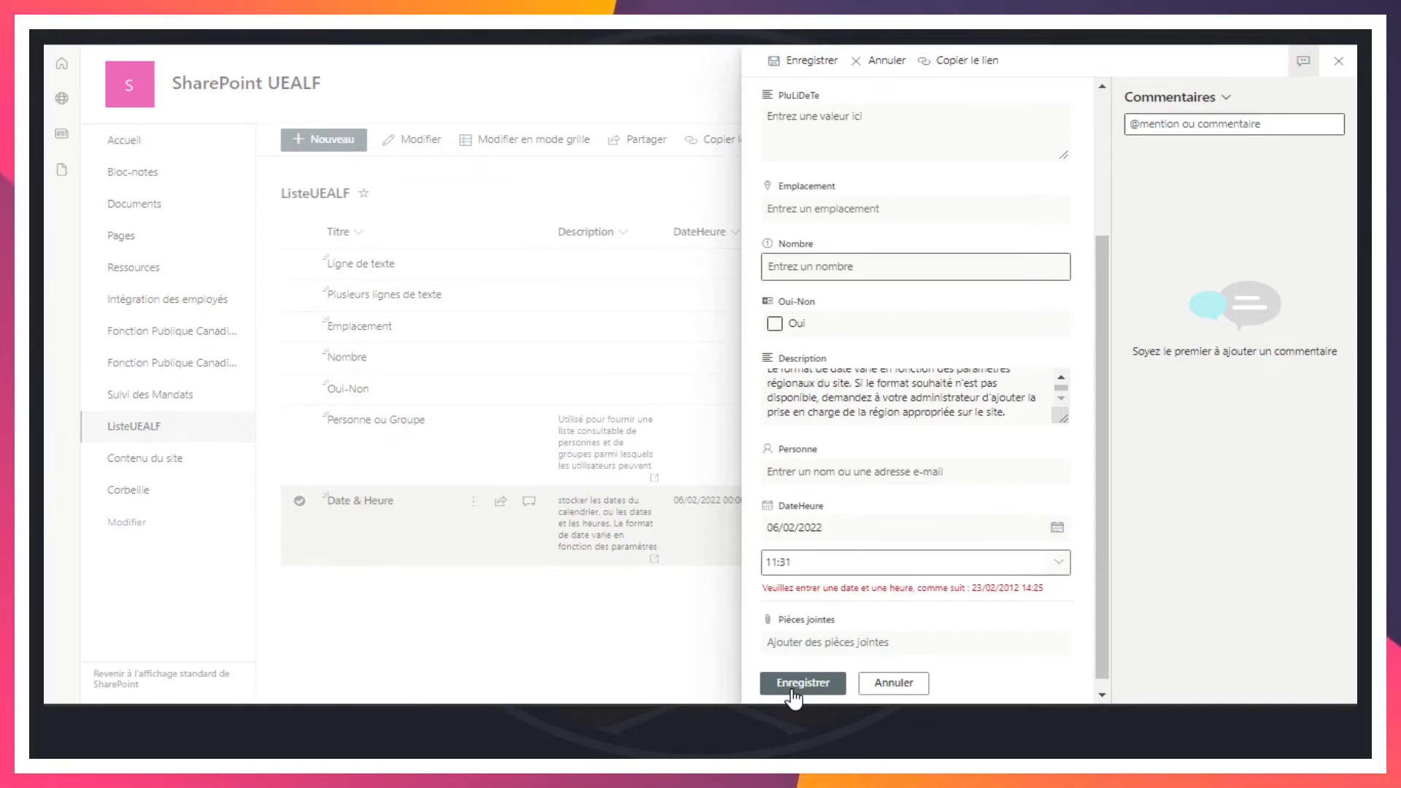
{"action": "left_click", "coordinate": [1059, 536]}
{"action": "left_click", "coordinate": [800, 673]}
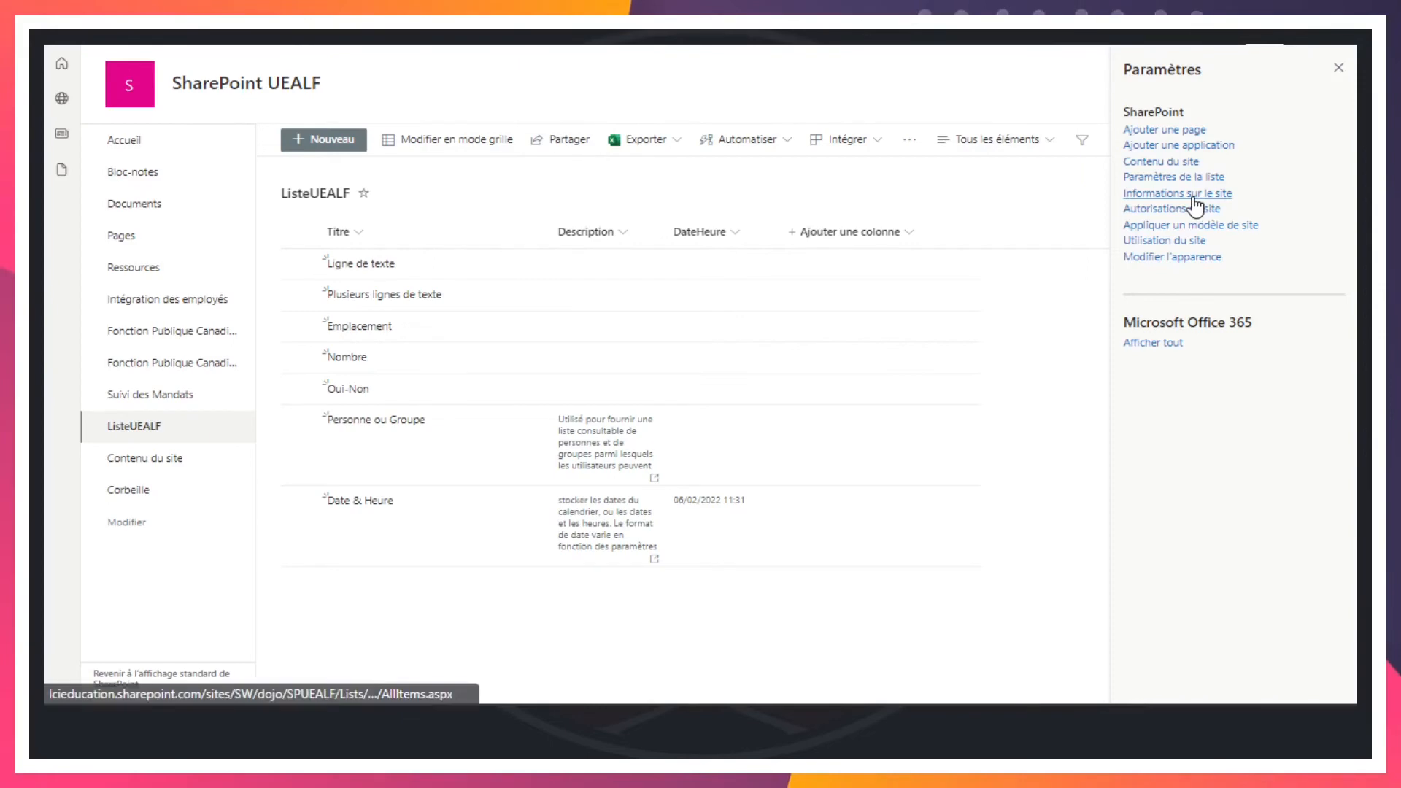
Go through the site contents to the site settings and open Paramètres régionaux
{"action": "left_click", "coordinate": [1169, 164]}
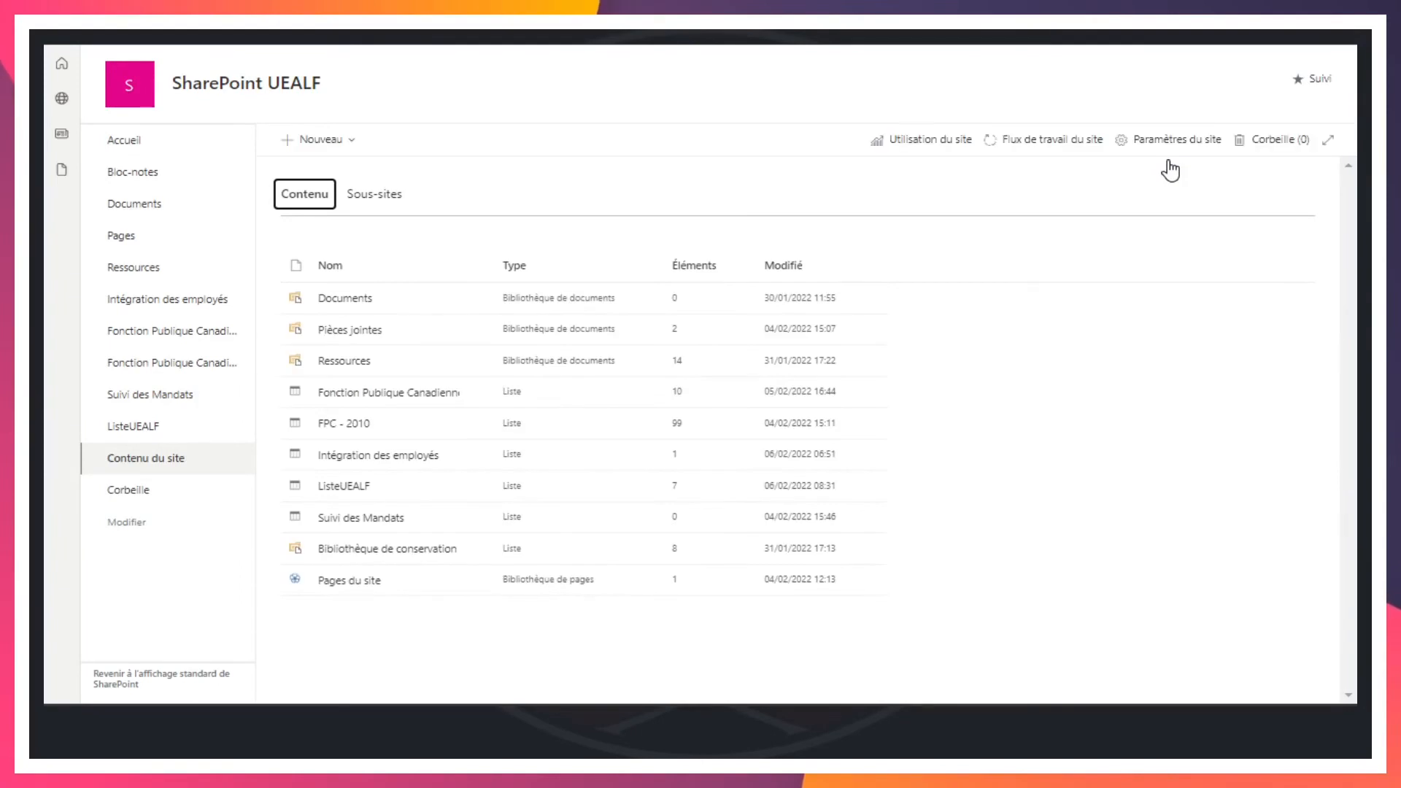
{"action": "left_click", "coordinate": [1164, 145]}
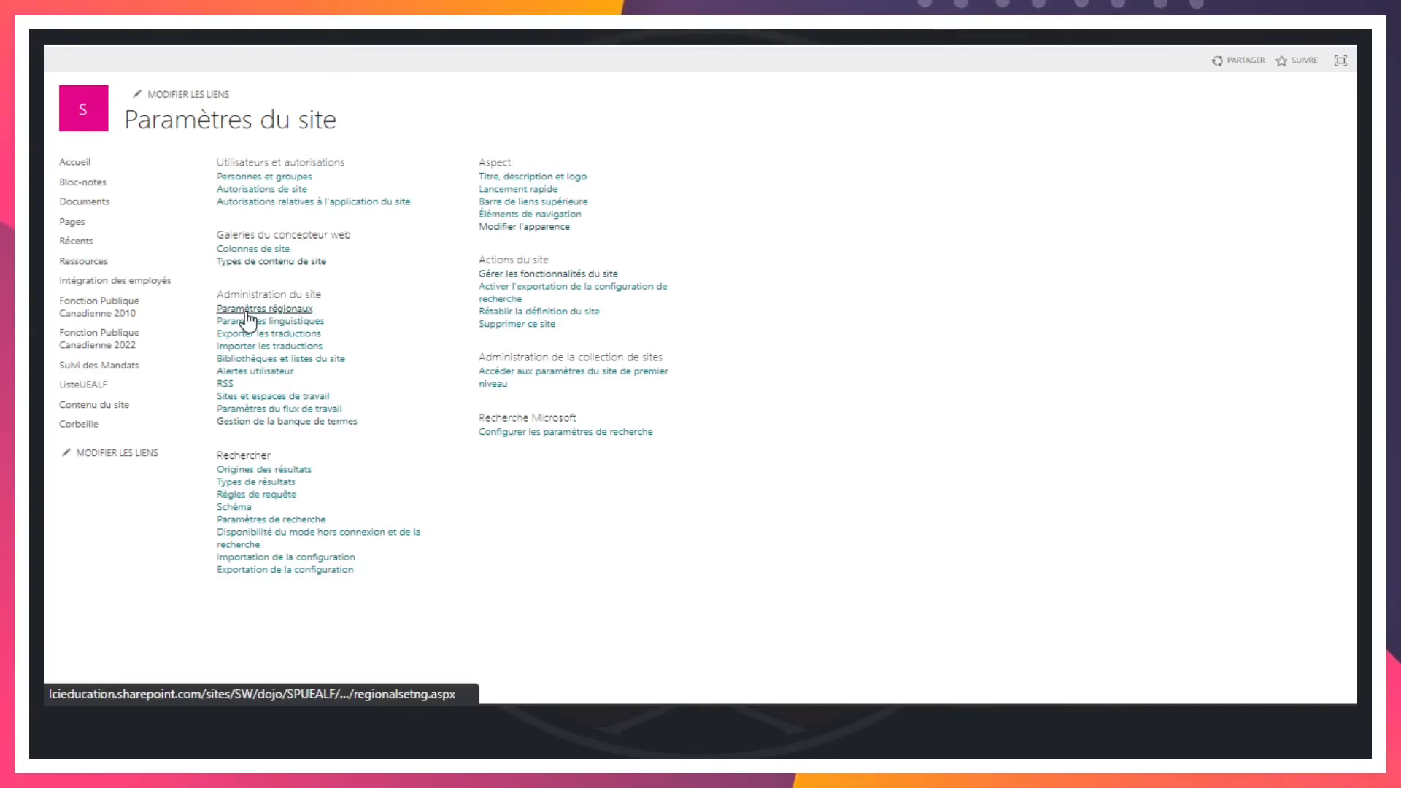
{"action": "left_click", "coordinate": [282, 315]}
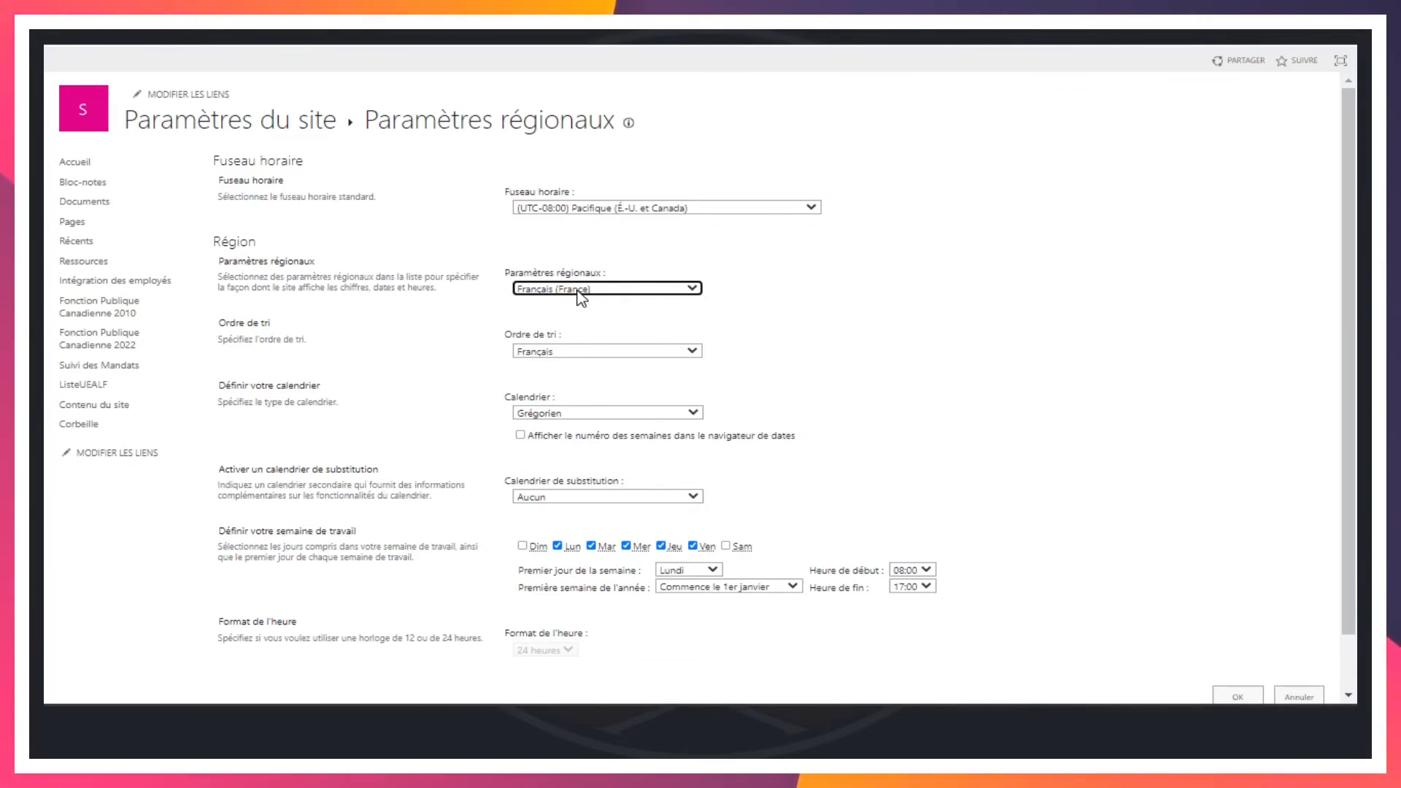
Examine the available Fuseau horaire and Paramètres régionaux options without selecting any
{"action": "left_click", "coordinate": [615, 212]}
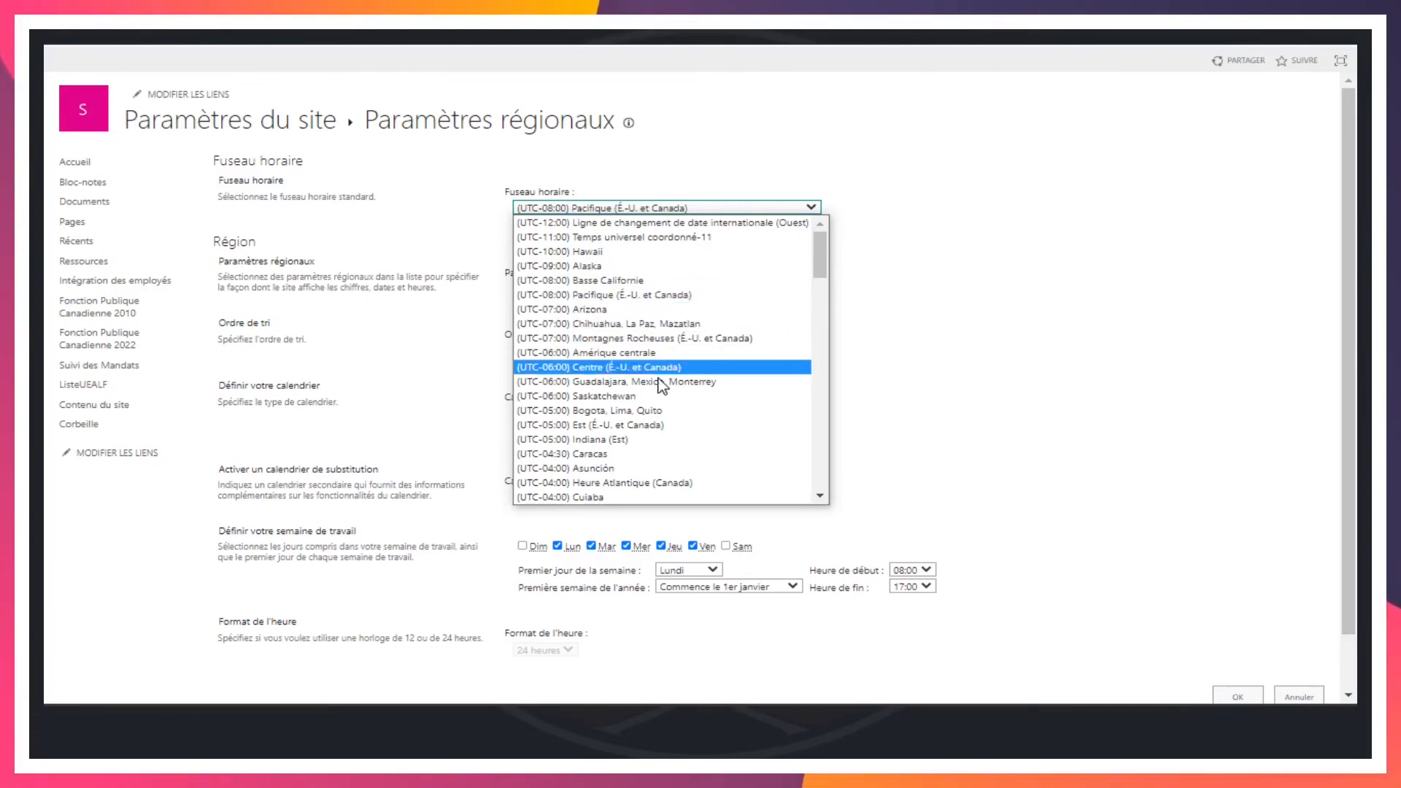
{"action": "scroll", "coordinate": [666, 438], "scroll_direction": "down", "scroll_amount": 9}
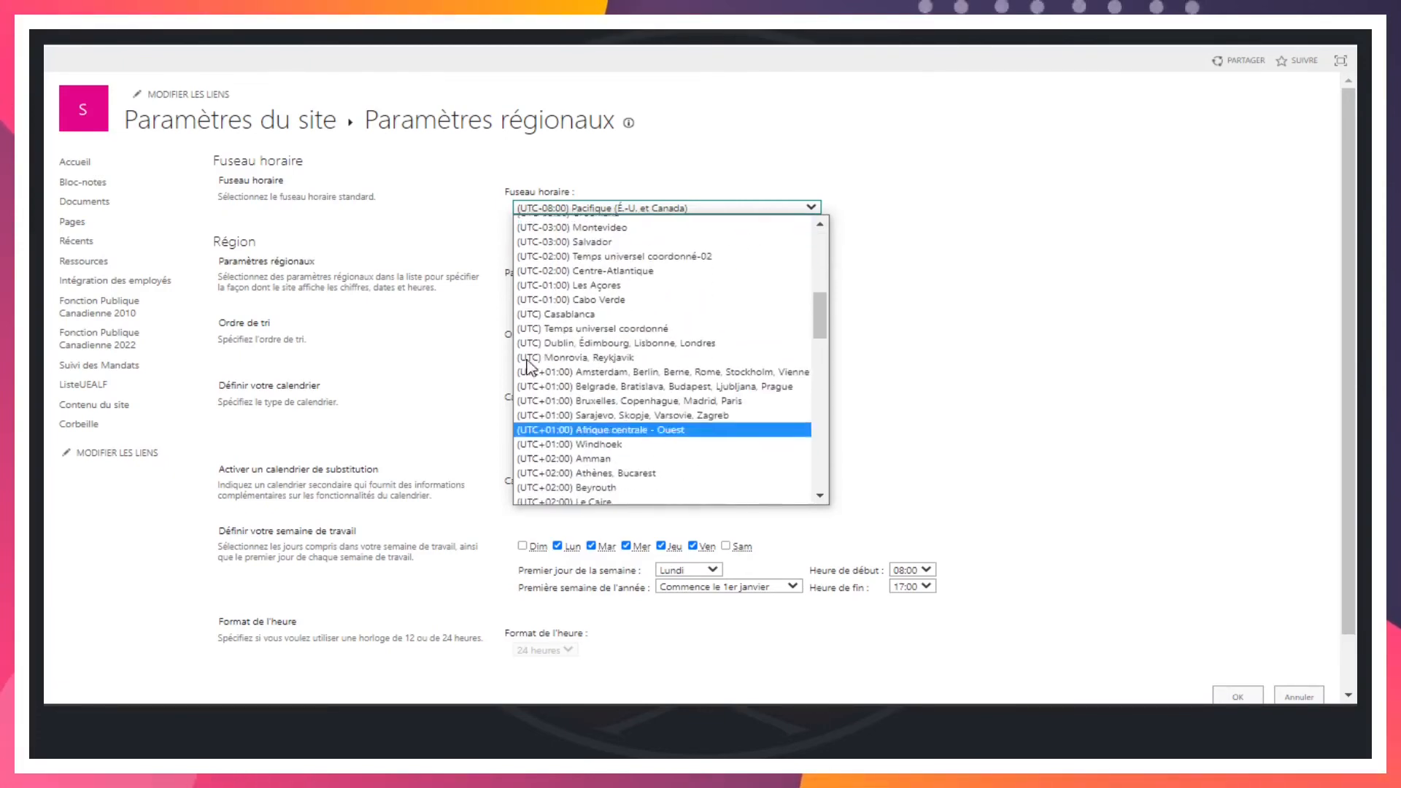
{"action": "left_click", "coordinate": [1061, 187]}
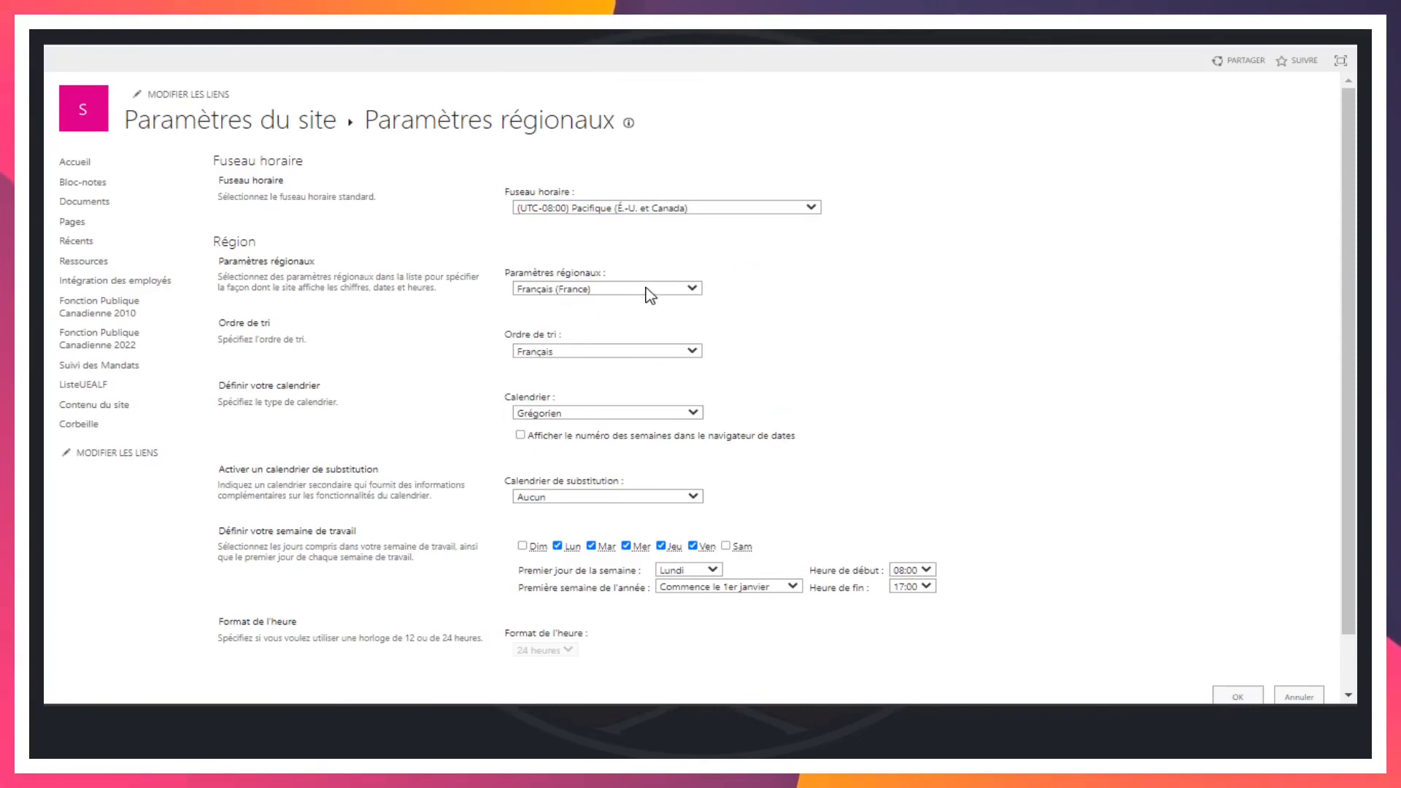
{"action": "left_click", "coordinate": [621, 291]}
{"action": "scroll", "coordinate": [620, 449], "scroll_direction": "up", "scroll_amount": 1}
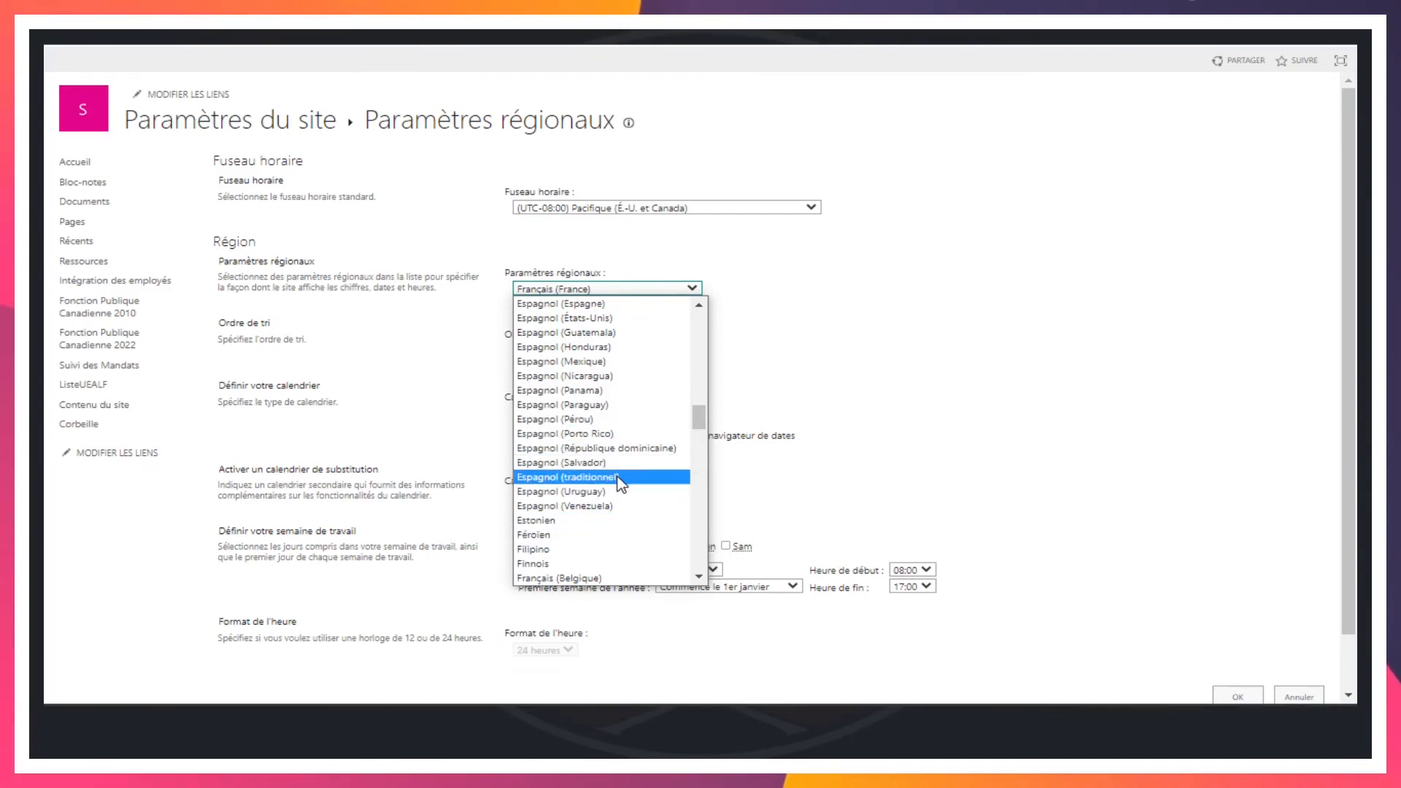
{"action": "left_click", "coordinate": [889, 283]}
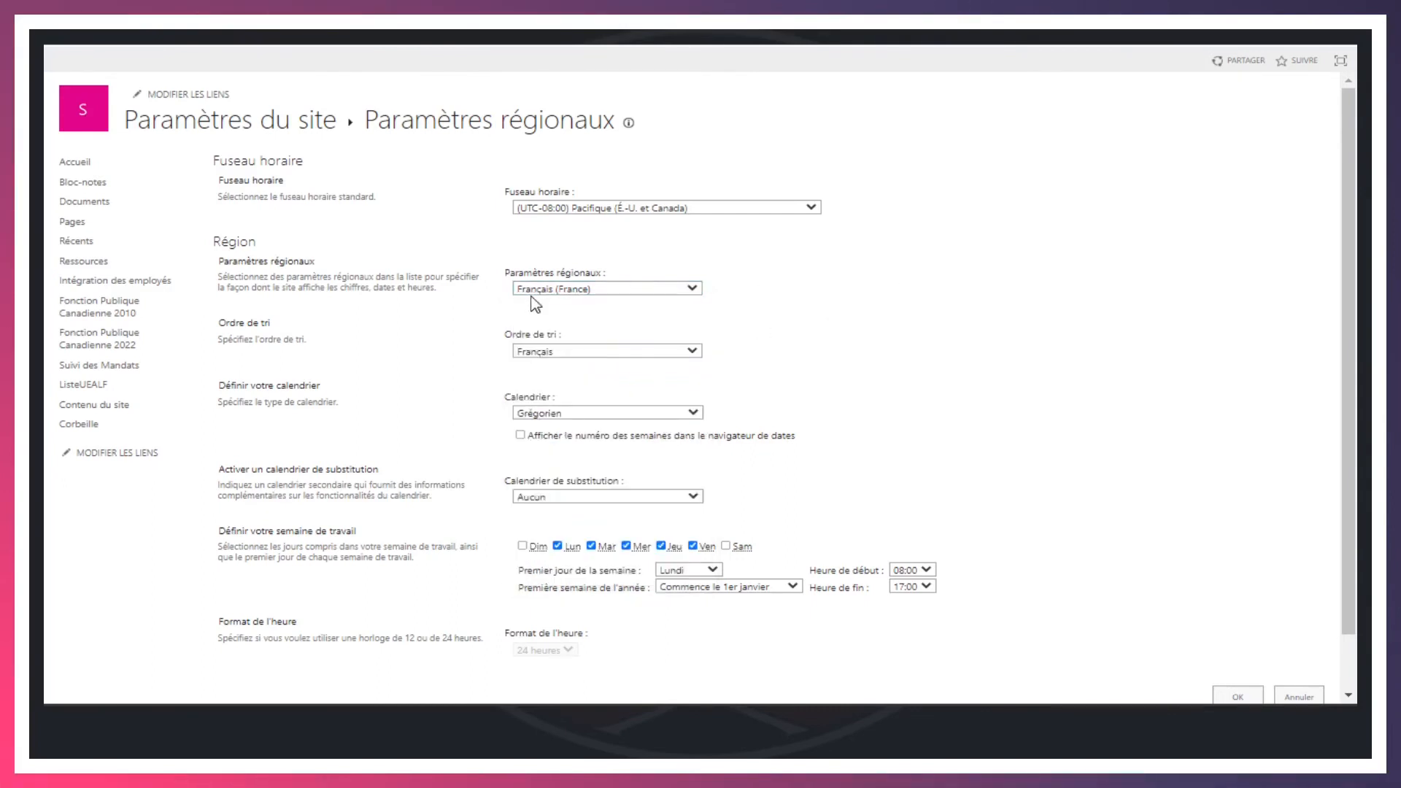
Set the site's Paramètres régionaux to Français (Canada), save the settings and return to the ListeUEALF list
{"action": "left_click", "coordinate": [603, 290]}
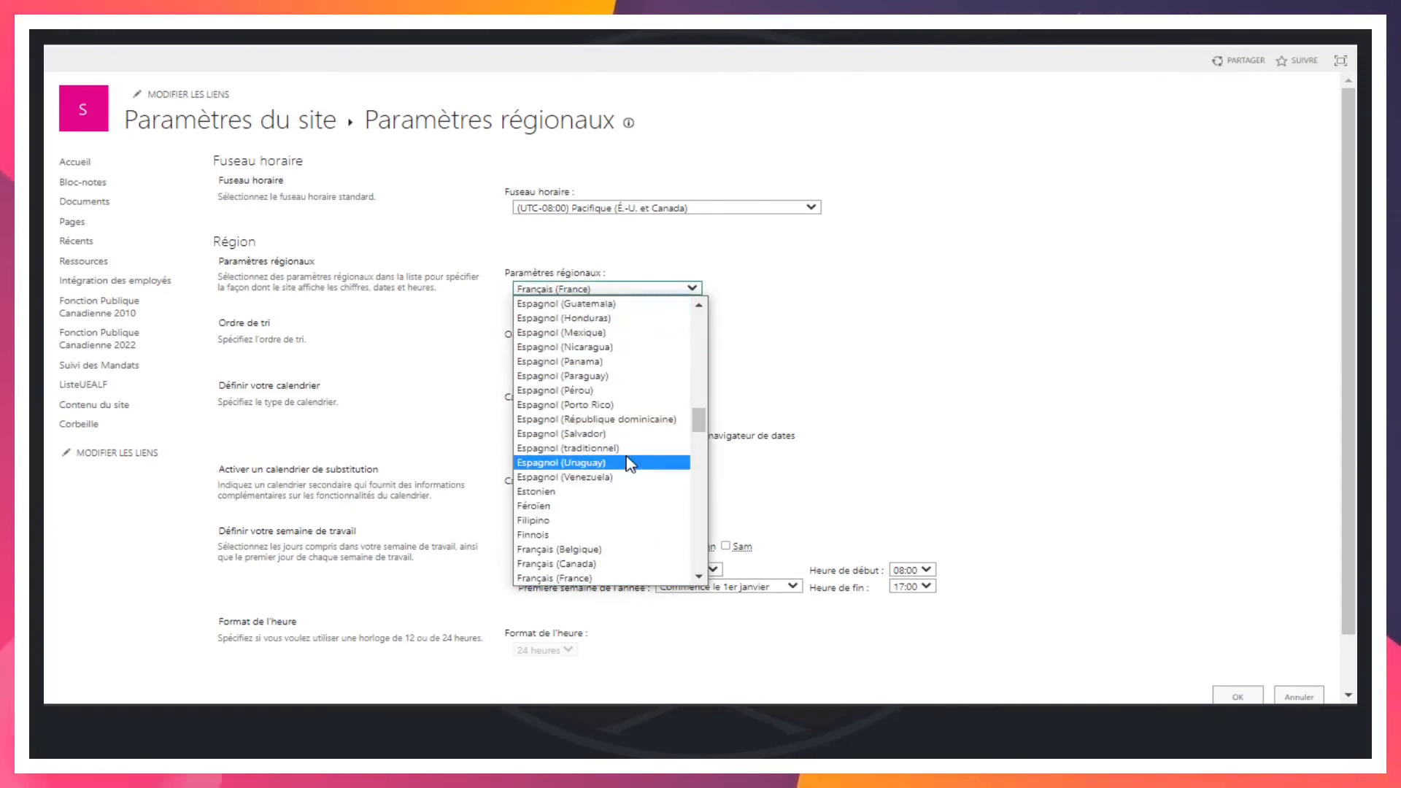
{"action": "left_click", "coordinate": [590, 565]}
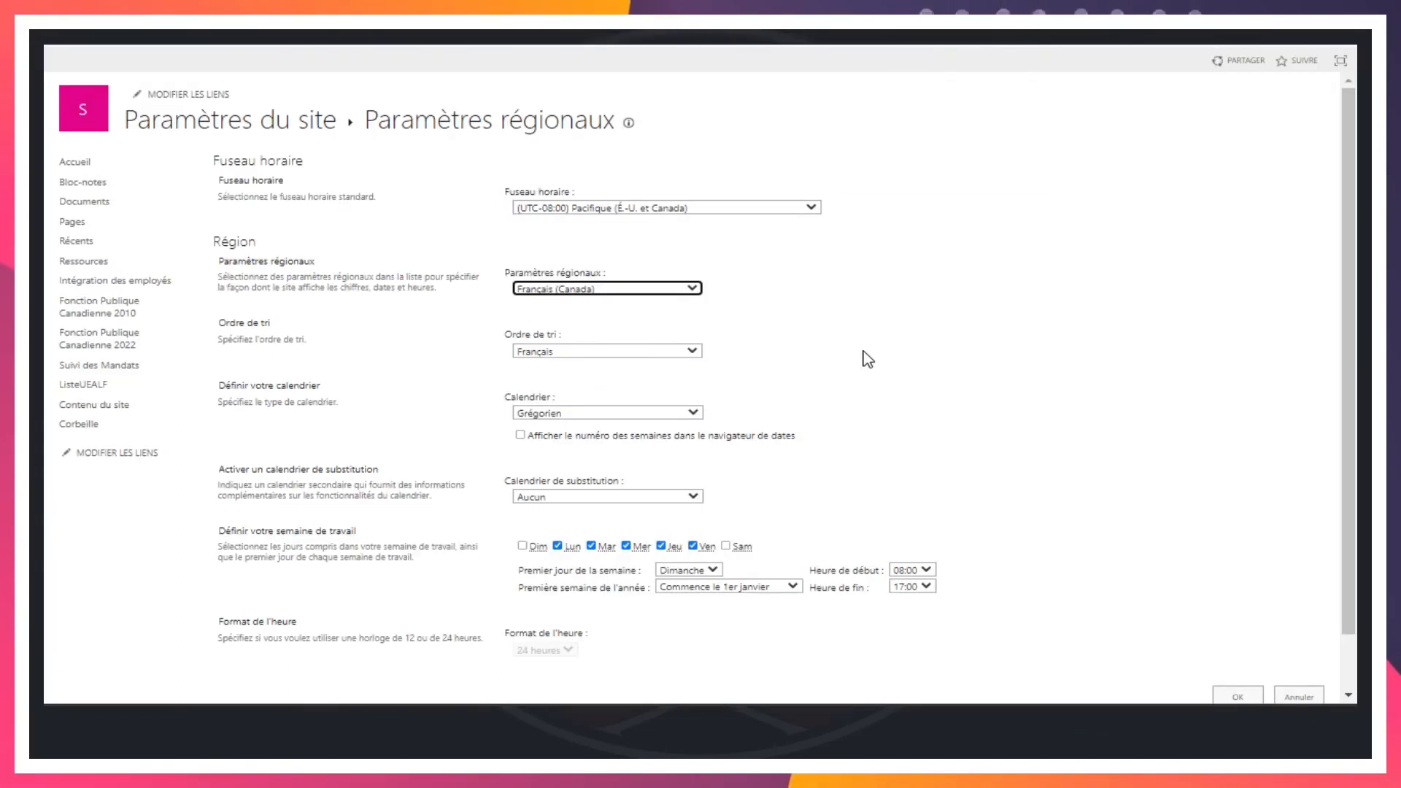
{"action": "scroll", "coordinate": [1139, 365], "scroll_direction": "down", "scroll_amount": 1}
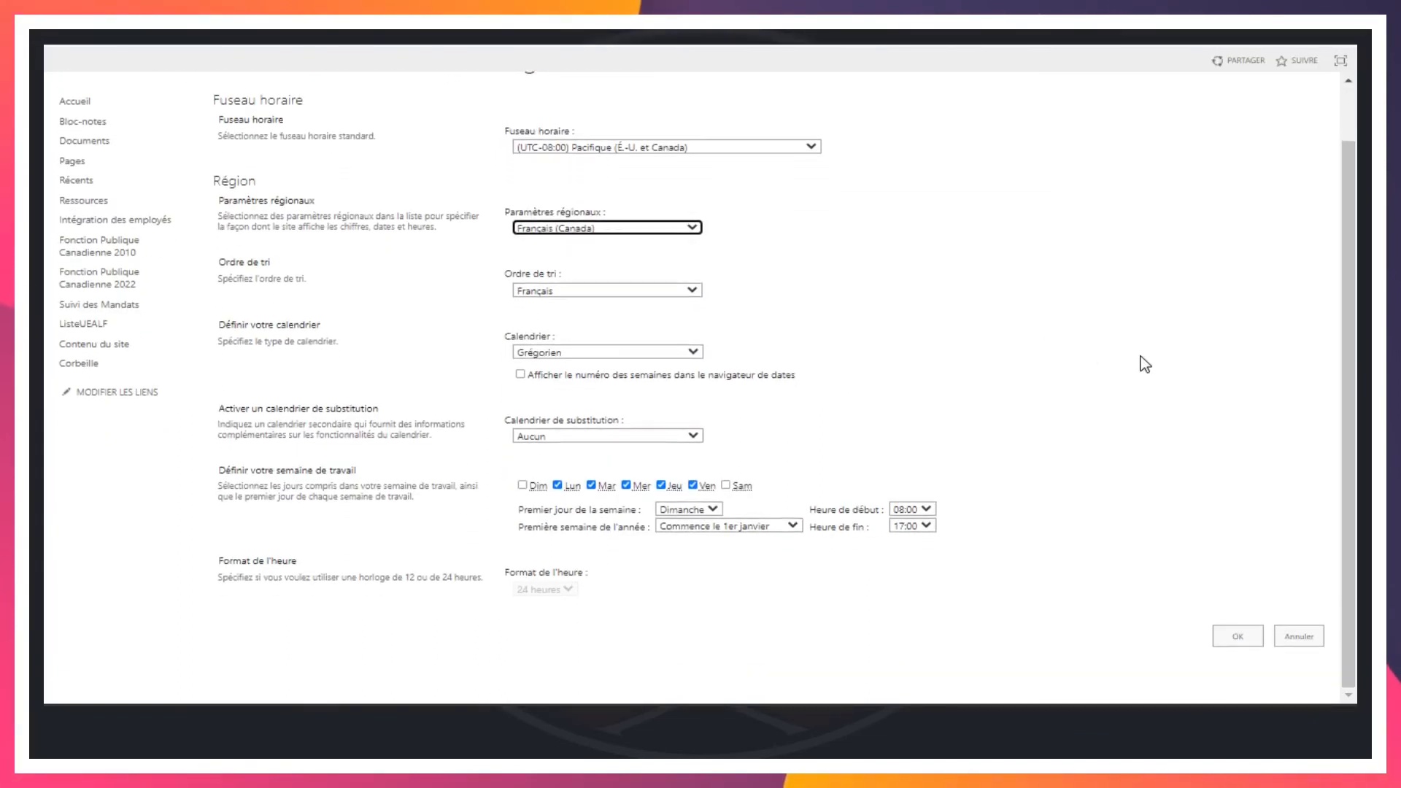
{"action": "left_click", "coordinate": [1241, 640]}
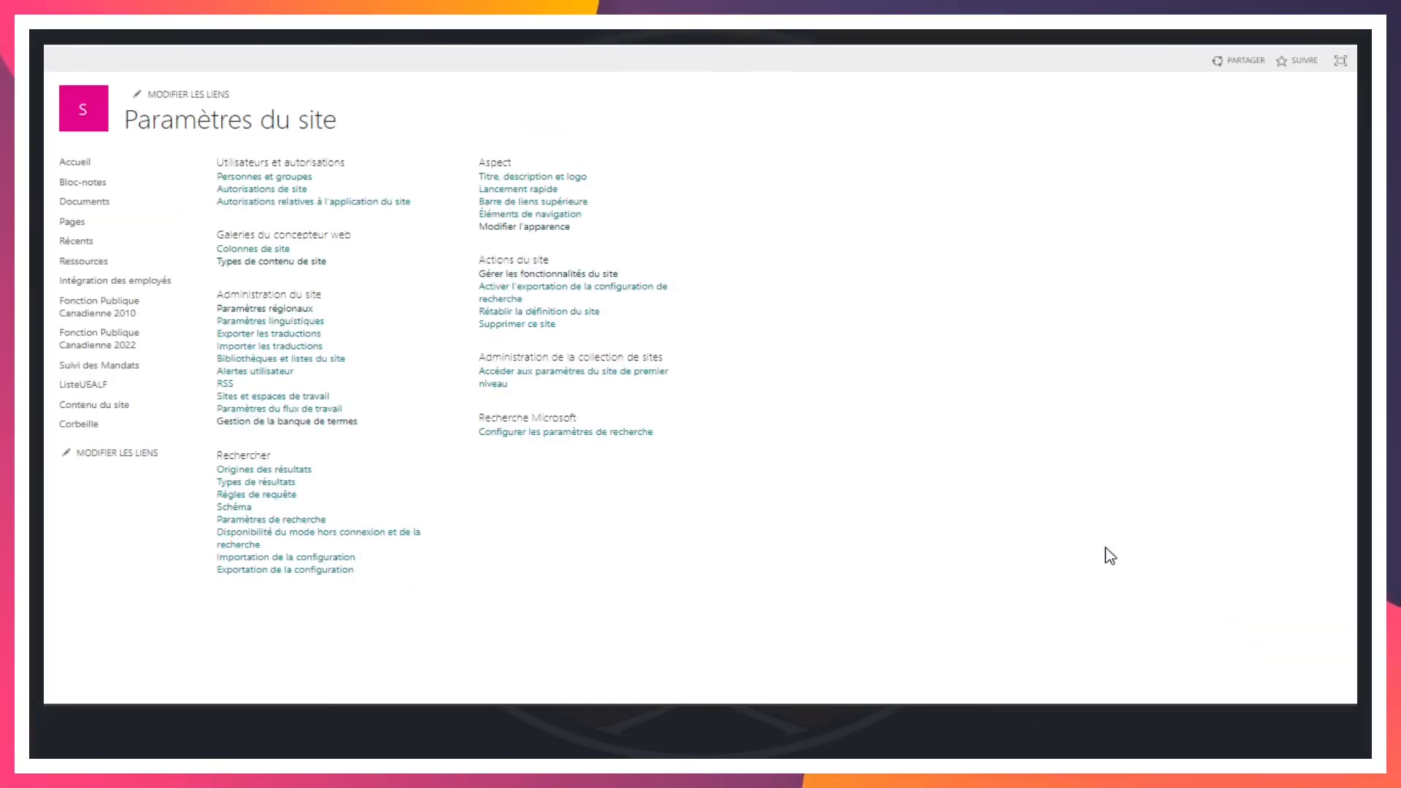
{"action": "left_click", "coordinate": [84, 387]}
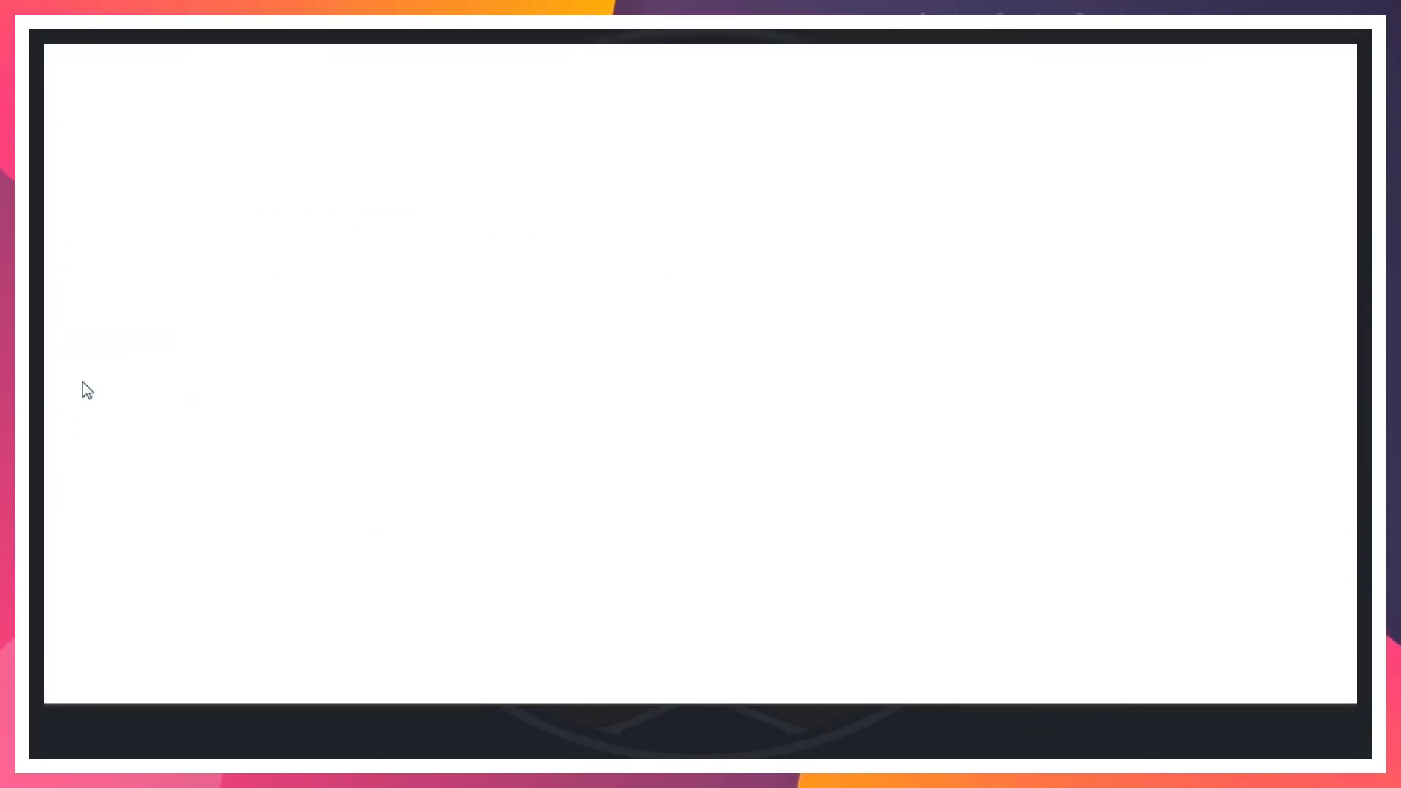